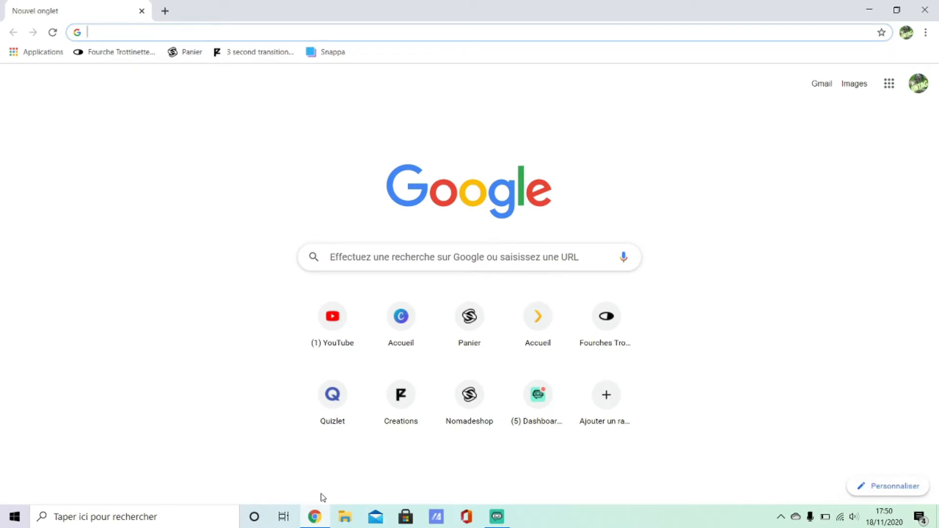
Step: Open canva.com and start a new Présentation design
type("canva.com")
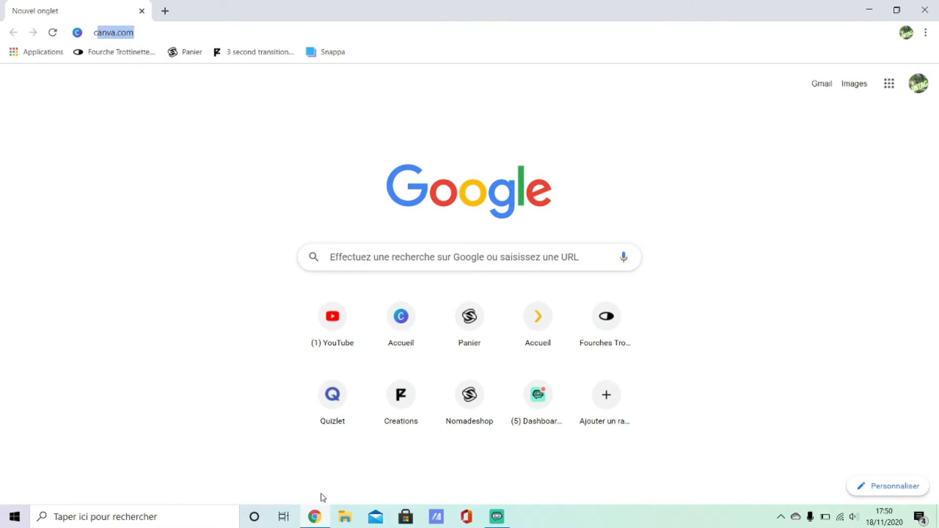
key("Return")
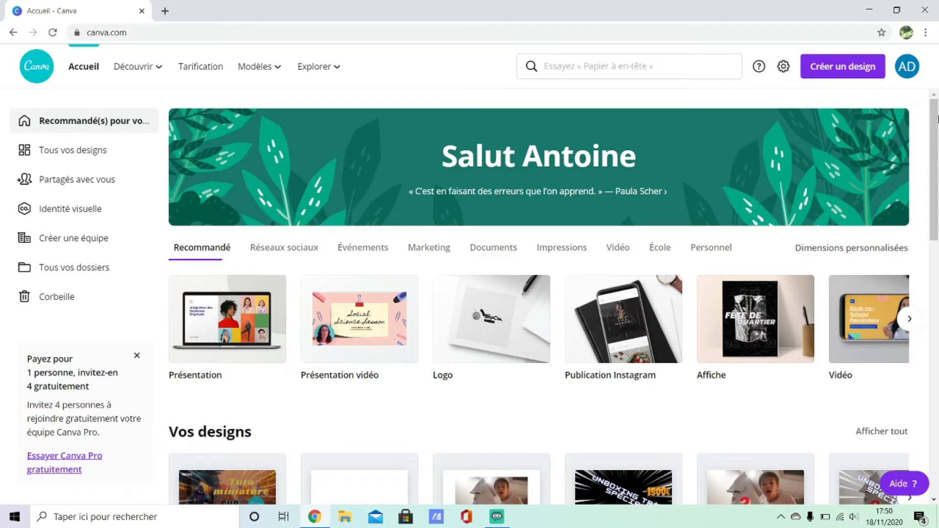
left_click(832, 70)
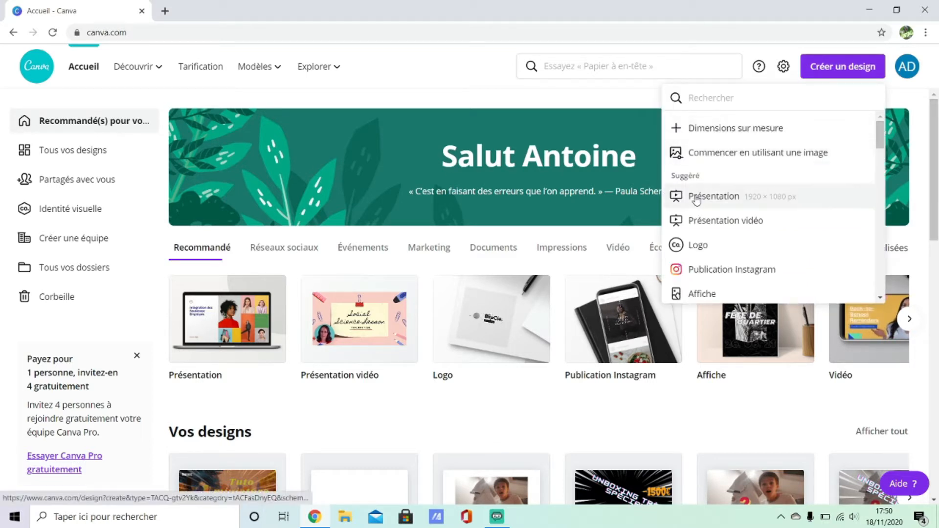
left_click(696, 197)
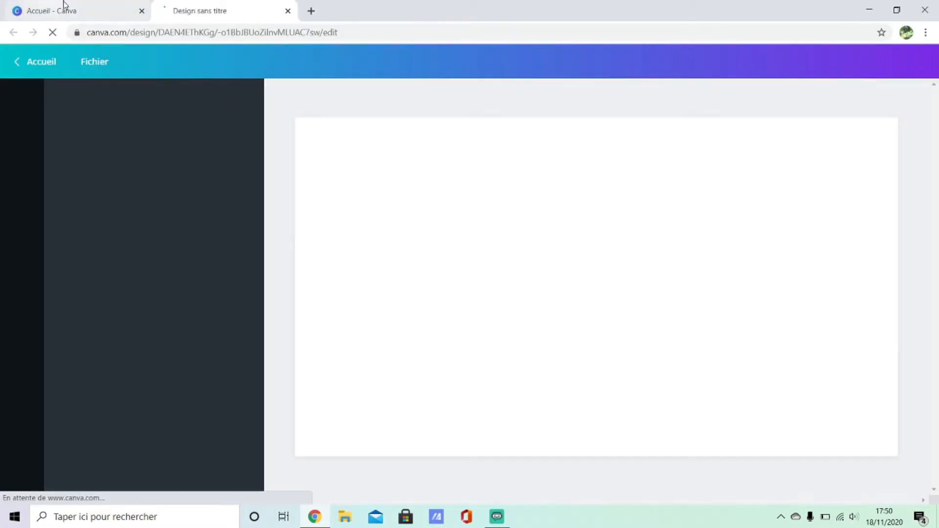
left_click(141, 10)
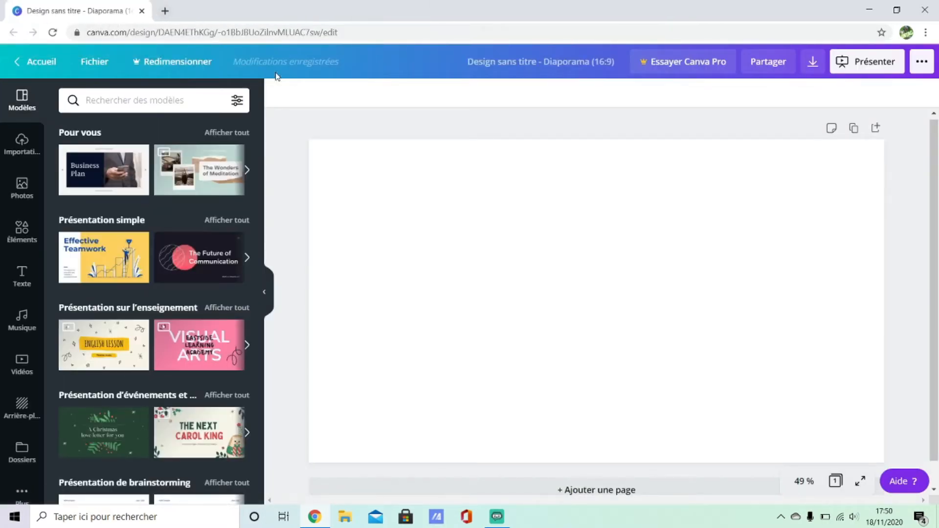
left_click(27, 149)
left_click(22, 185)
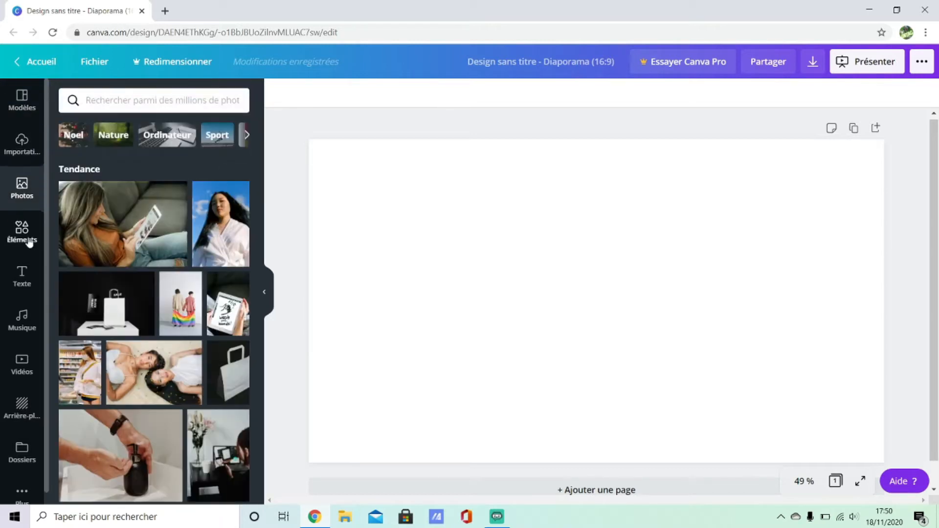
left_click(24, 232)
left_click(25, 277)
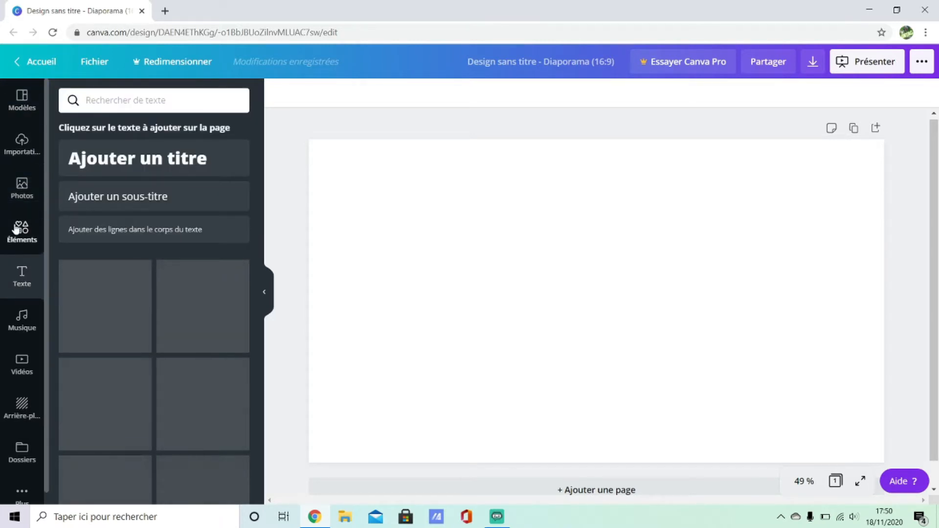
left_click(22, 188)
left_click(24, 146)
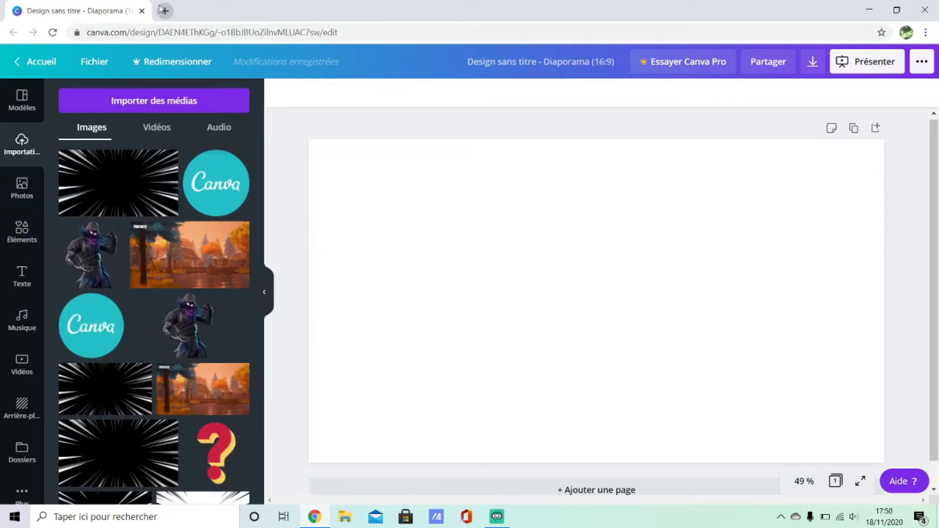
Step: Open a new browser tab and search Google for "fond fortnite flou"
left_click(170, 11)
left_click(197, 36)
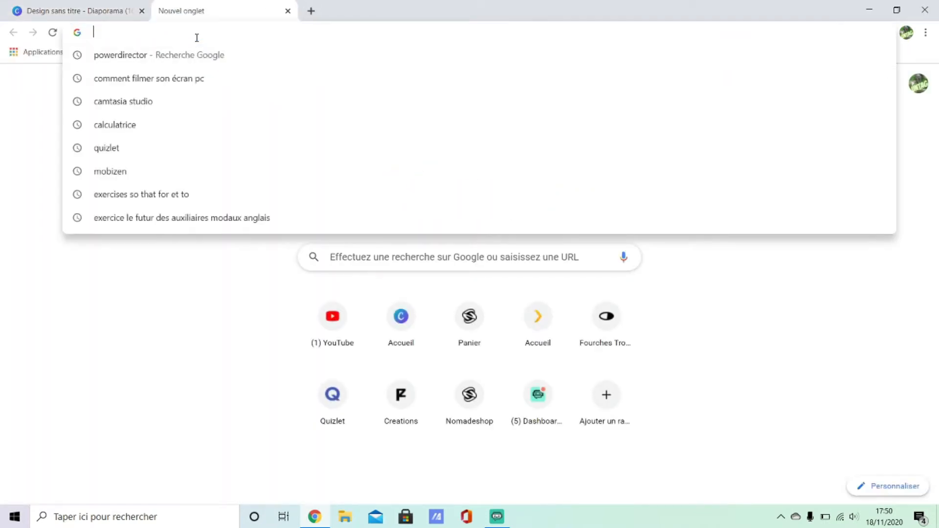
type("fond fortnite flou")
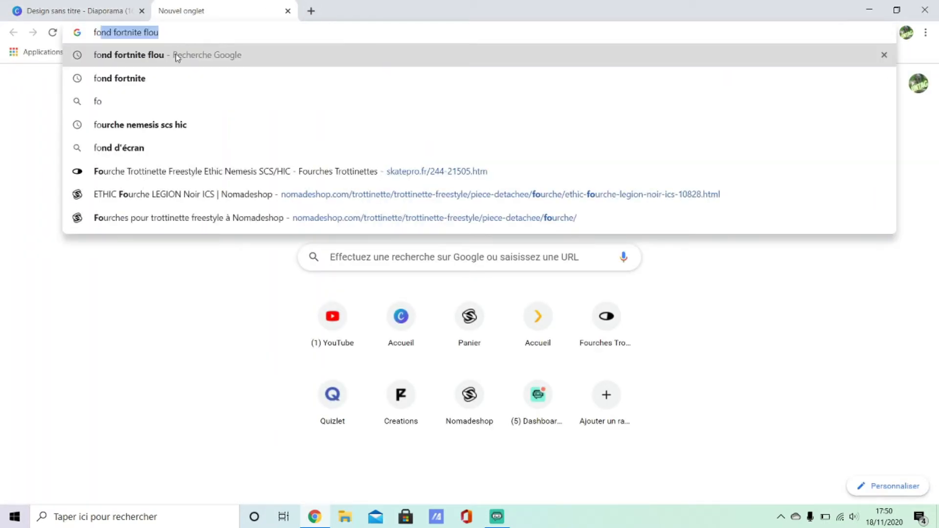
left_click(175, 55)
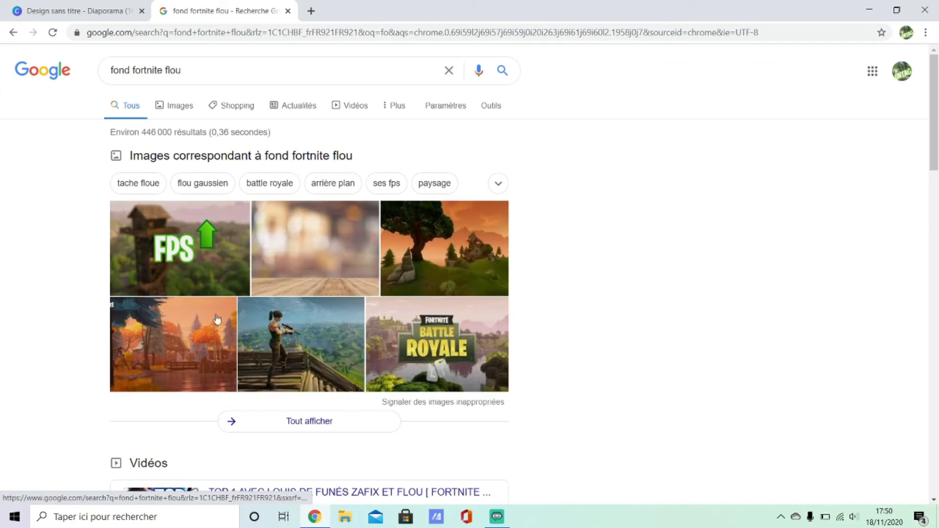
Step: Open the image results and copy the autumn Fortnite landscape image
left_click(198, 327)
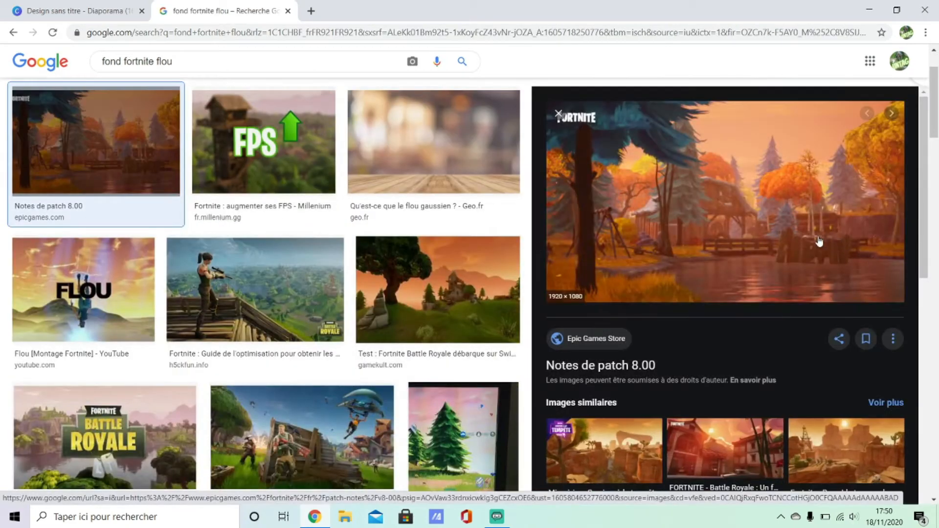
right_click(819, 241)
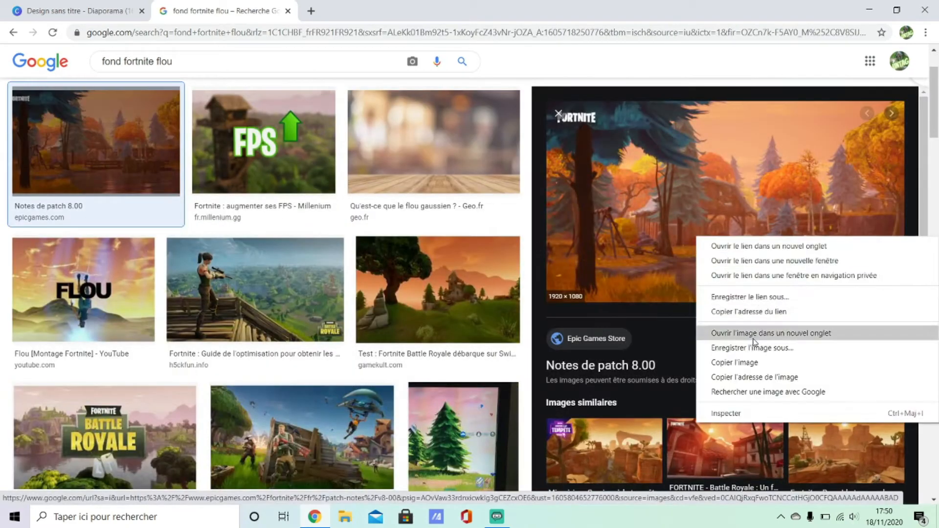
left_click(736, 362)
Step: Paste the Fortnite landscape onto the slide and stretch it to fill the whole slide
left_click(43, 12)
left_click(453, 260)
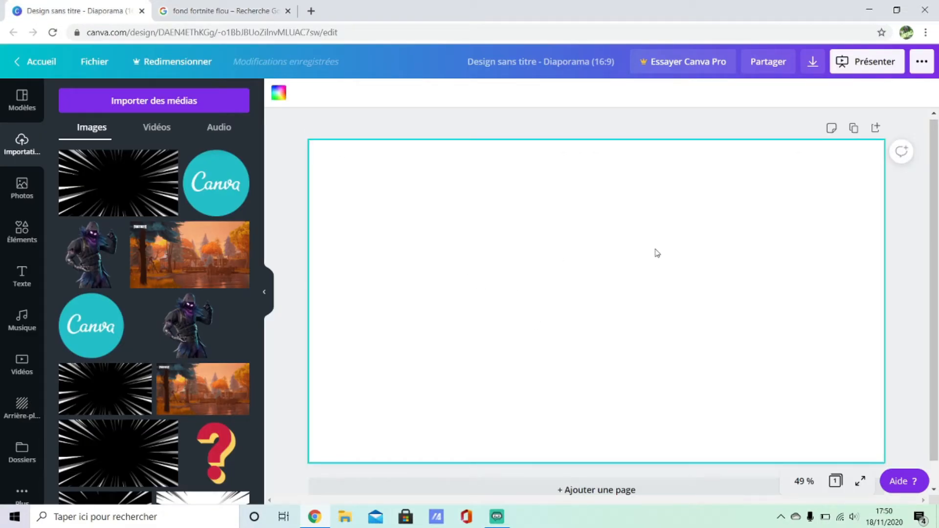
key("ctrl+v")
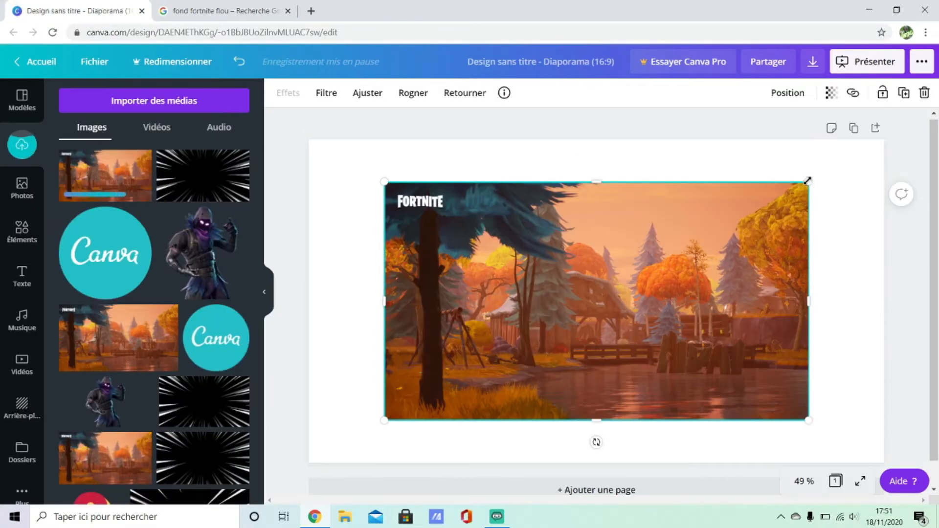
left_click_drag(808, 180, 887, 142)
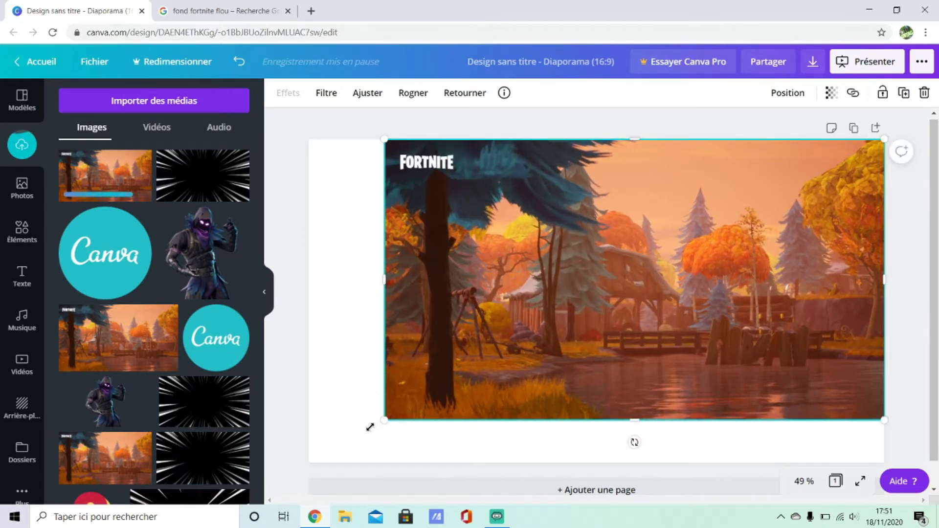
left_click_drag(370, 426, 309, 457)
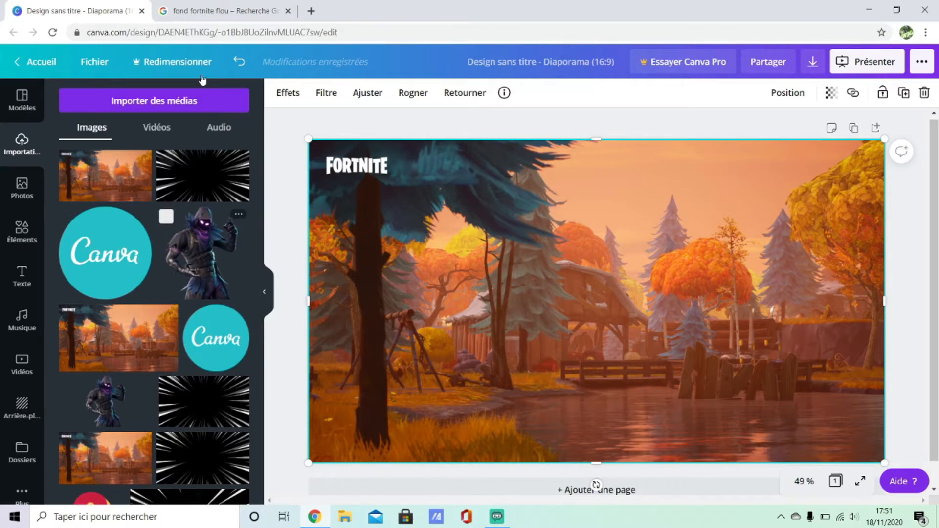
Step: Search Google images for "png skin fortnite"
left_click(210, 11)
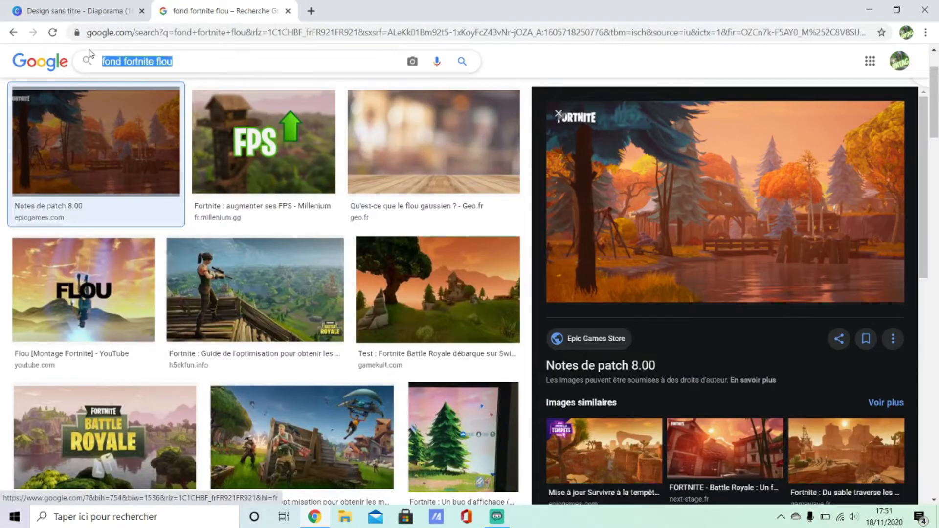
type("png")
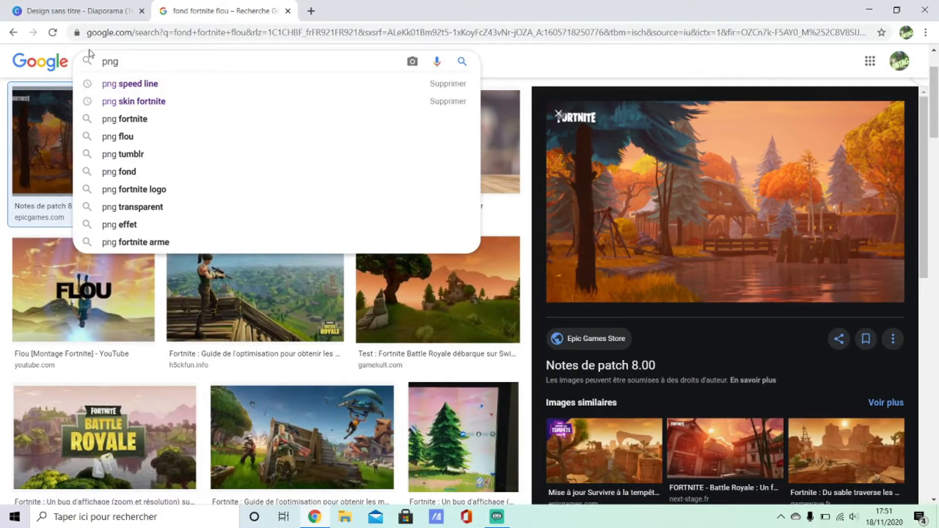
left_click(130, 102)
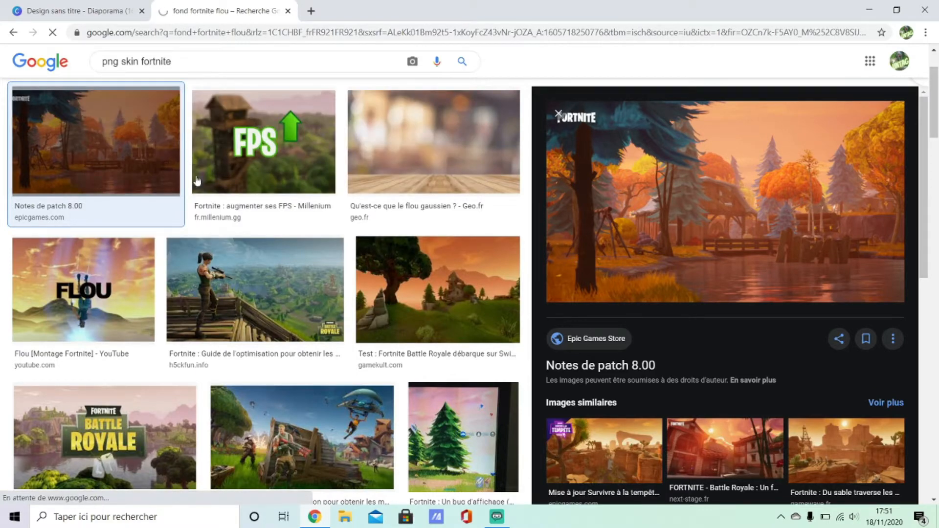
Step: Copy the Raven skin image from the search results
scroll(322, 213, "down", 7)
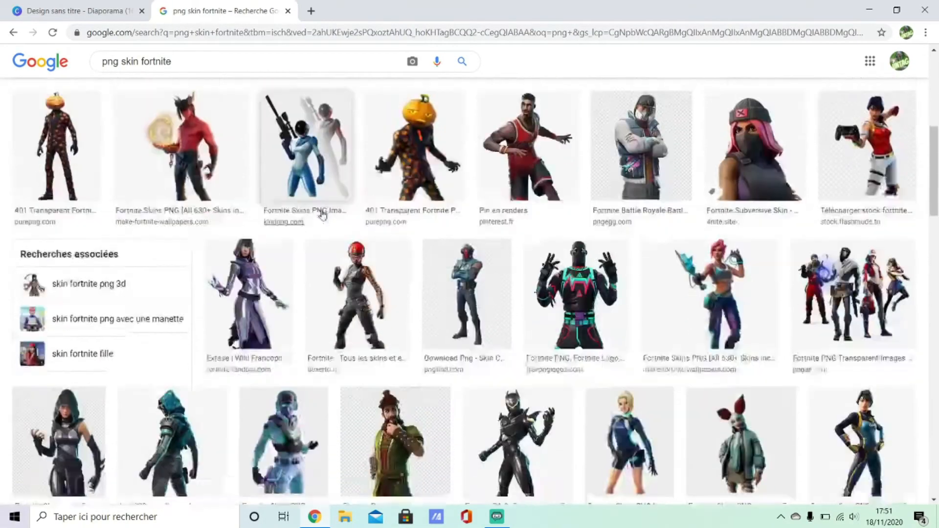
scroll(332, 211, "down", 8)
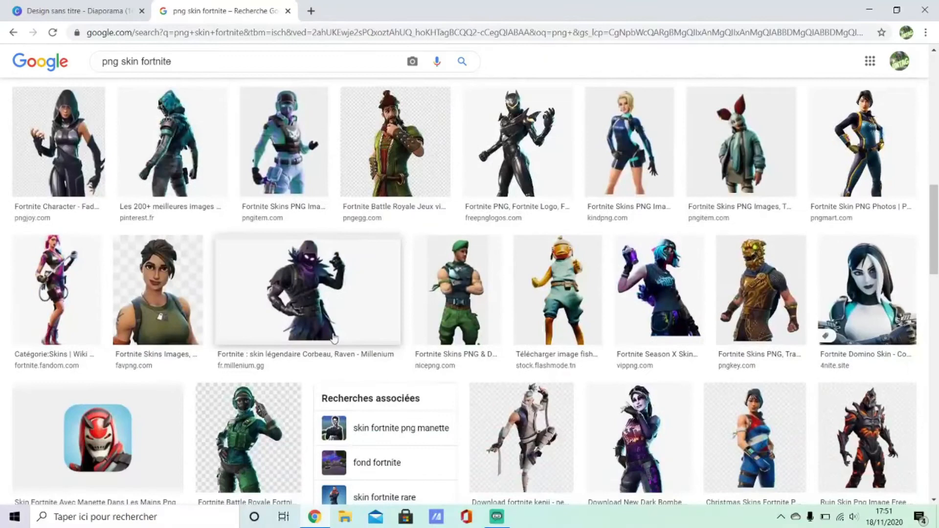
left_click(339, 329)
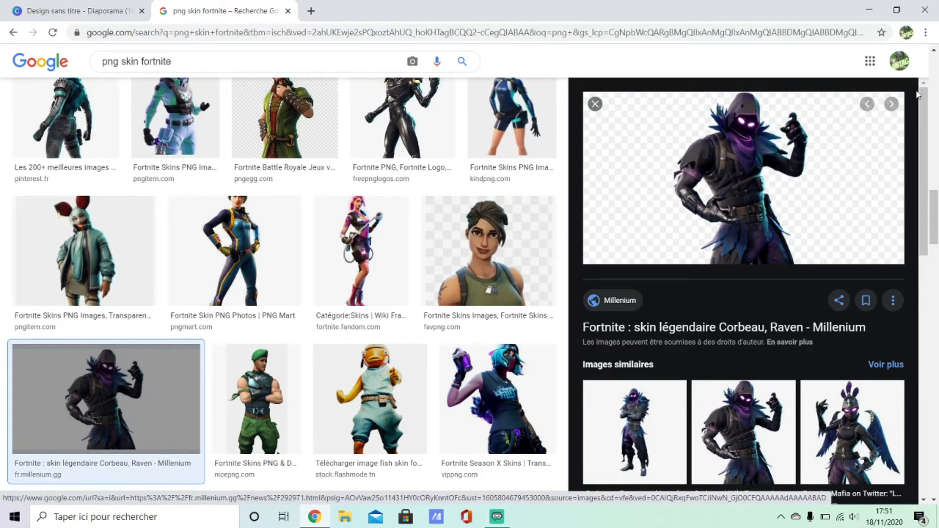
right_click(787, 178)
left_click(744, 297)
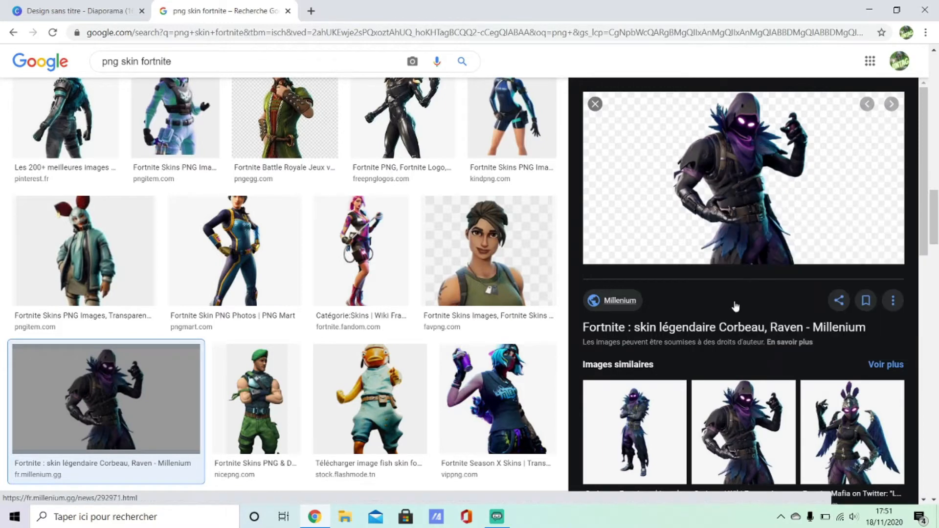
Step: Paste the Raven skin onto the slide, enlarge it and move it to the left side
left_click(145, 5)
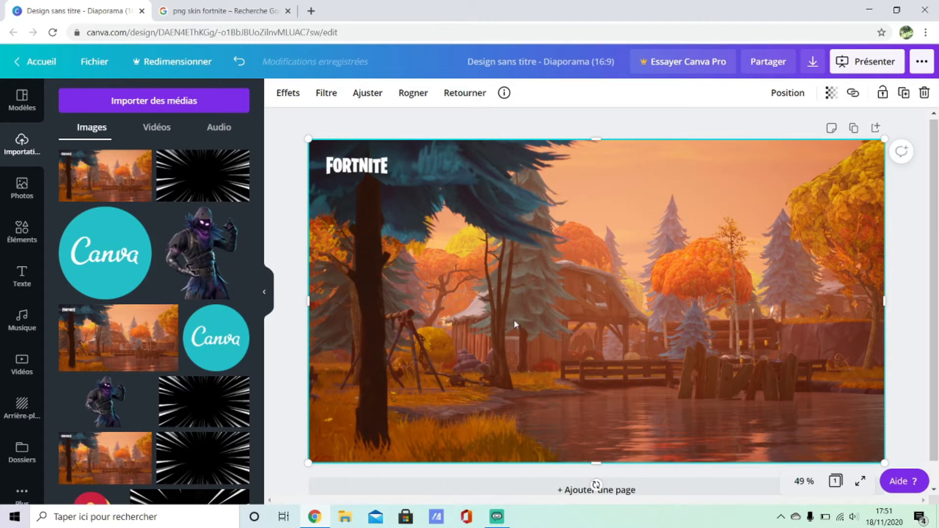
key("ctrl+v")
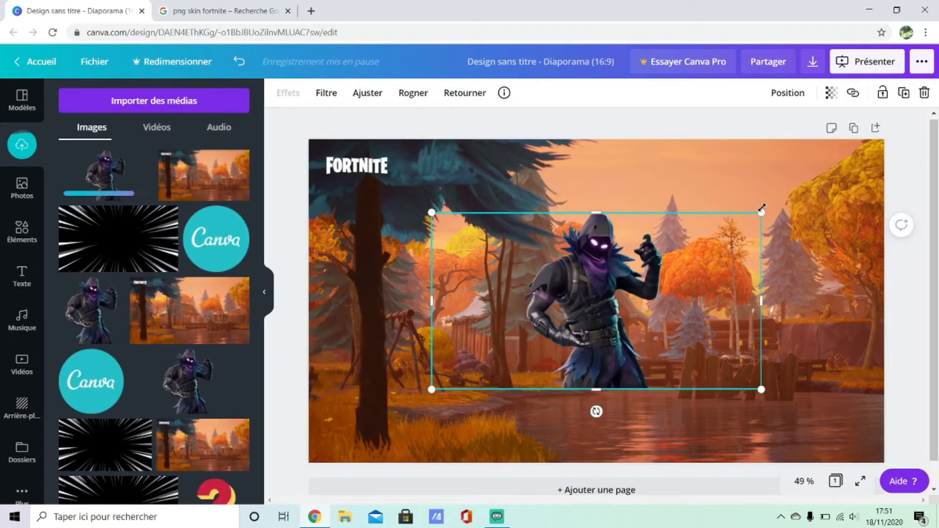
left_click_drag(762, 208, 867, 153)
left_click_drag(680, 280, 447, 365)
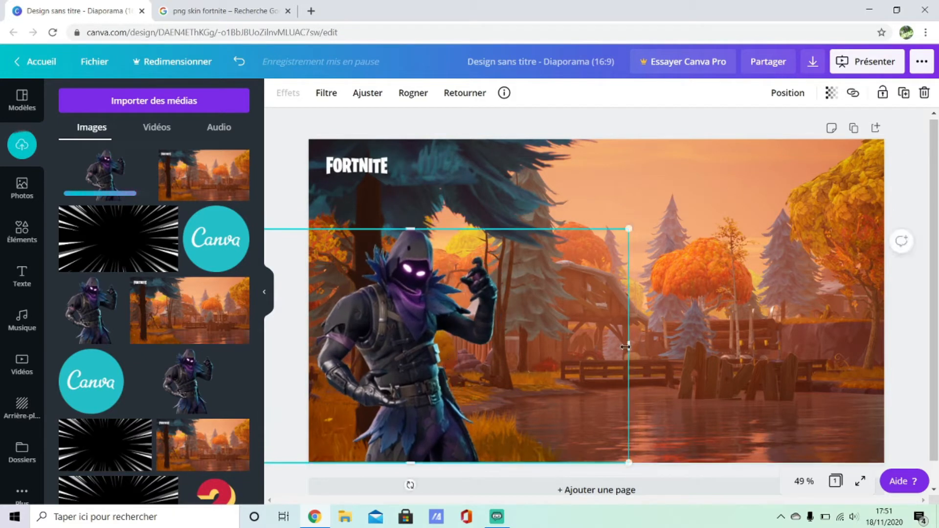
Step: Shift the Raven character slightly right and enlarge it so it fills the slide's left half
left_click(702, 333)
left_click_drag(466, 305, 484, 305)
left_click(712, 280)
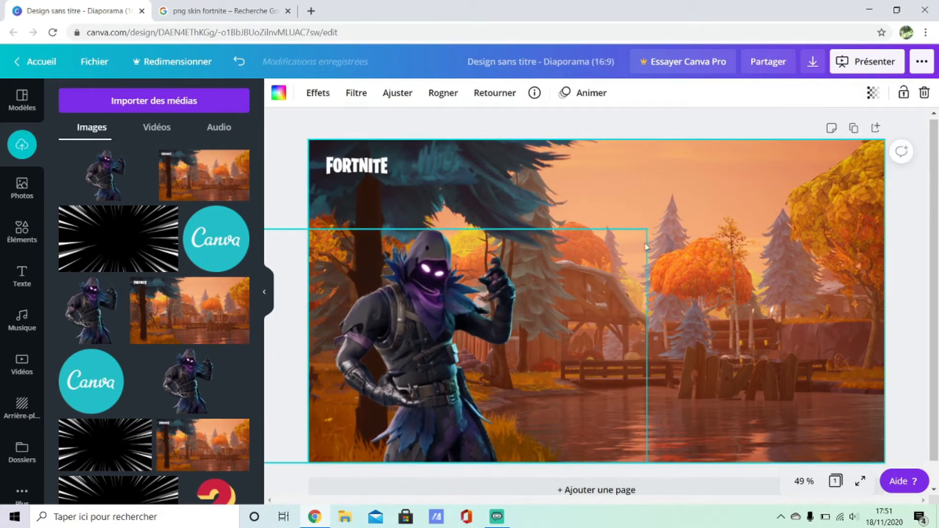
left_click(630, 245)
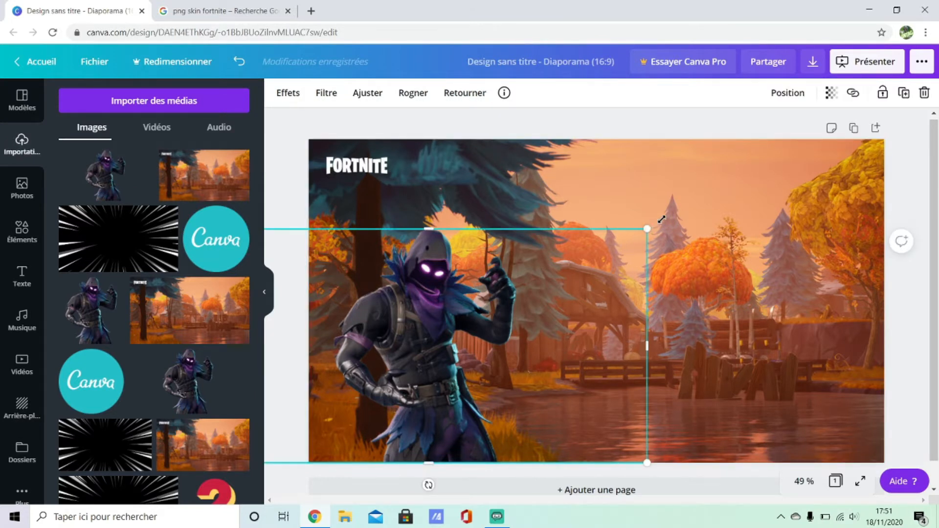
left_click_drag(661, 219, 697, 194)
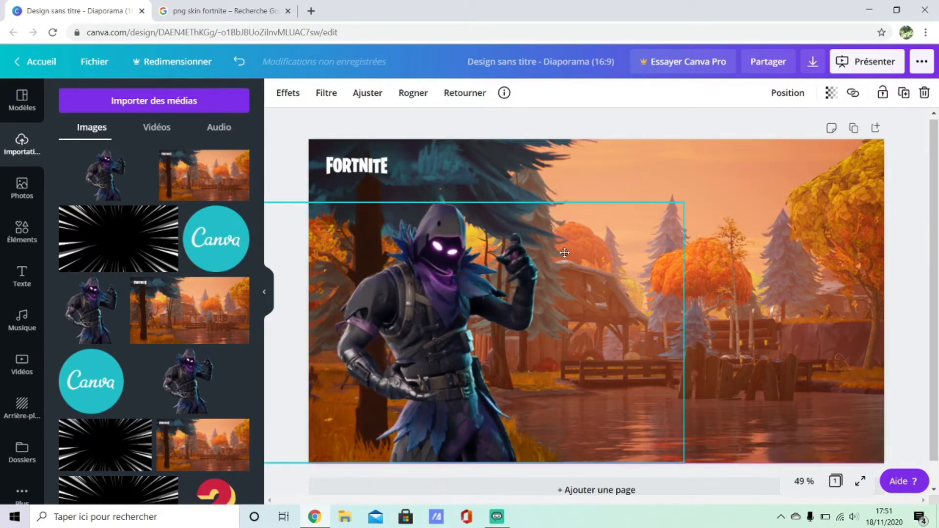
left_click(730, 249)
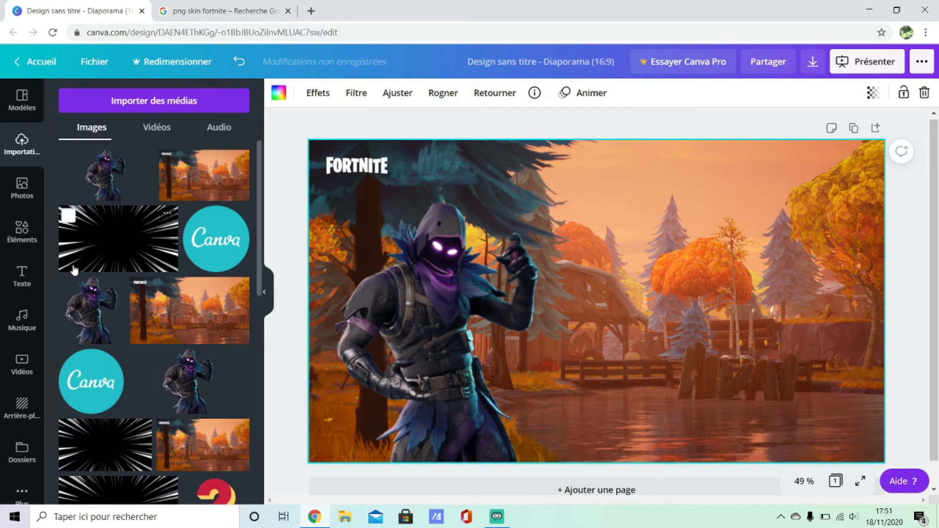
Step: Add the "fun" font combination text to the slide from the text panel
left_click(22, 277)
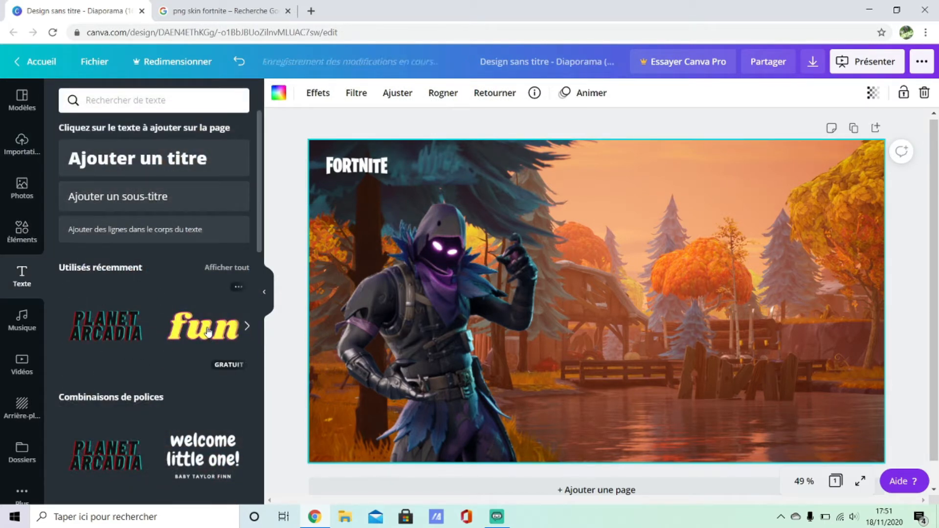
scroll(192, 385, "down", 10)
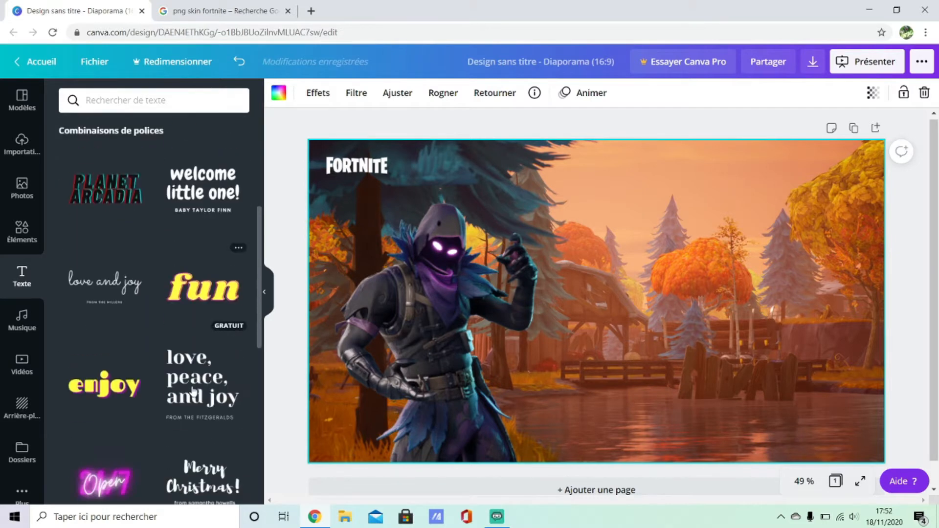
scroll(174, 385, "up", 8)
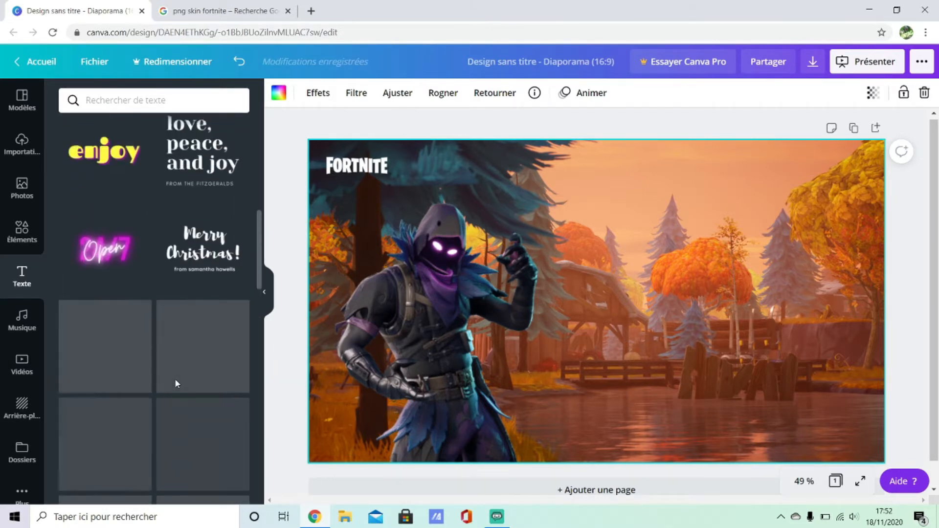
scroll(190, 308, "up", 5)
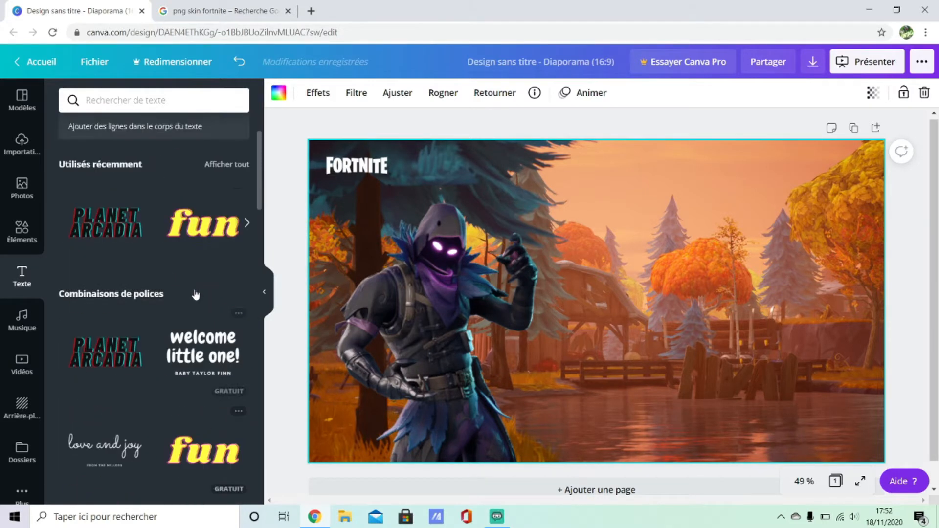
left_click(189, 306)
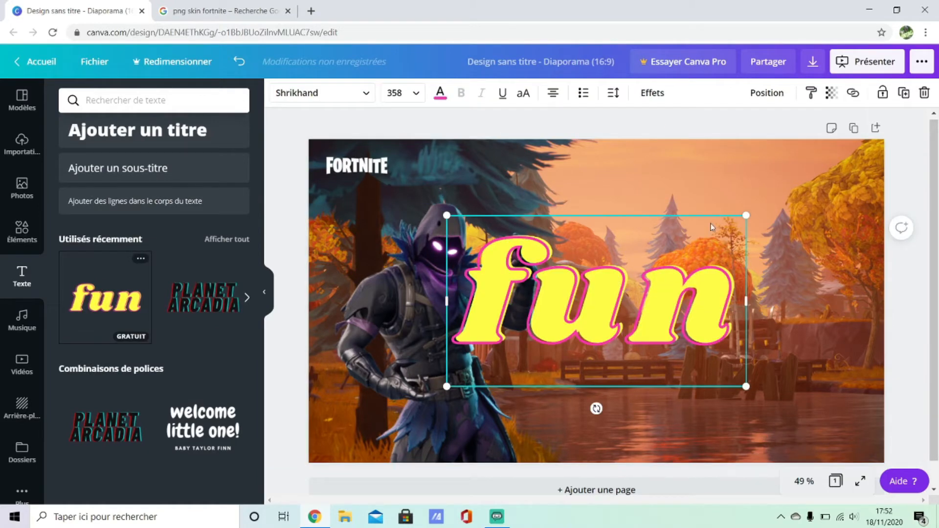
Step: Shrink the "fun" text to size 123, widen its box and replace the wording with "Tuto miniature"
left_click_drag(746, 215, 550, 329)
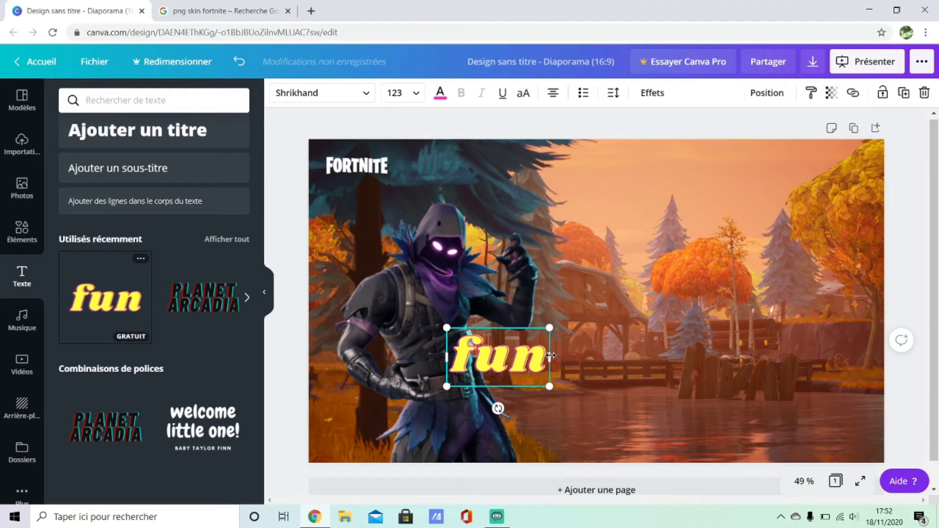
left_click_drag(595, 354, 746, 357)
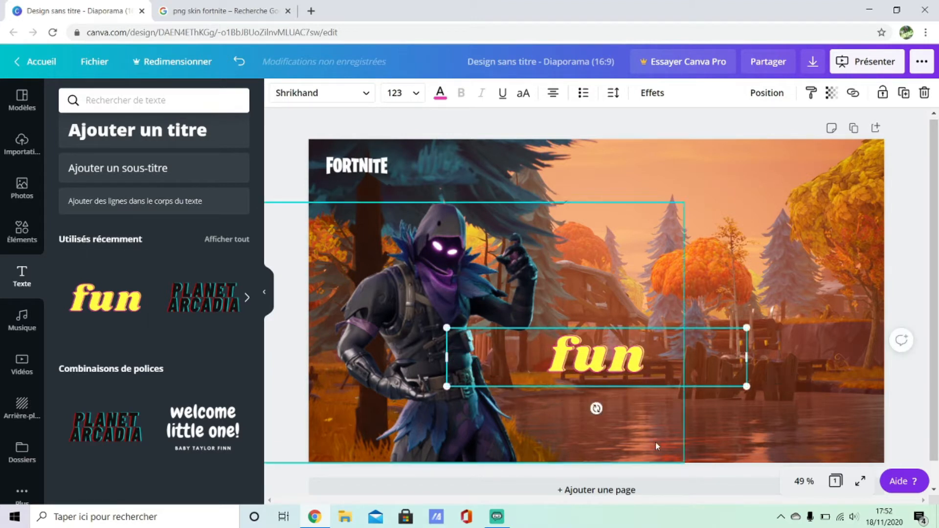
key("BackSpace")
key("BackSpace")
key("BackSpace")
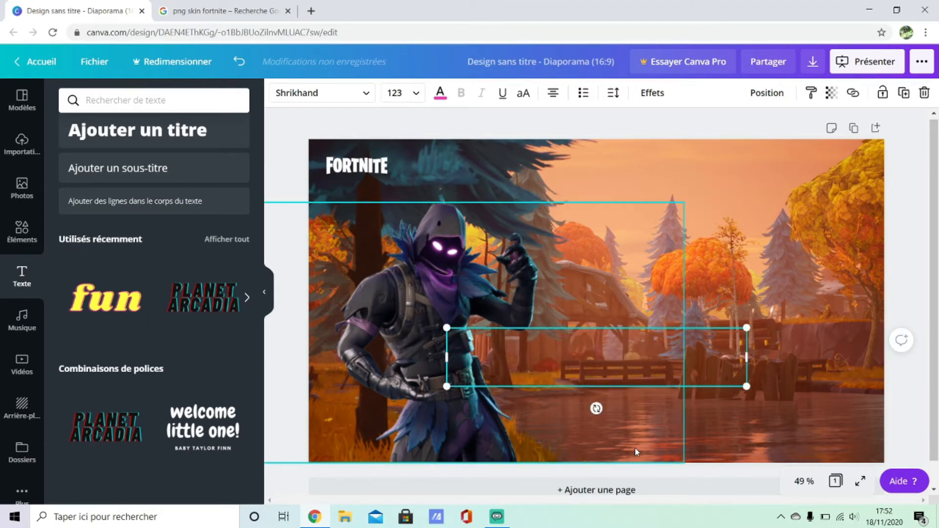
type("Tu")
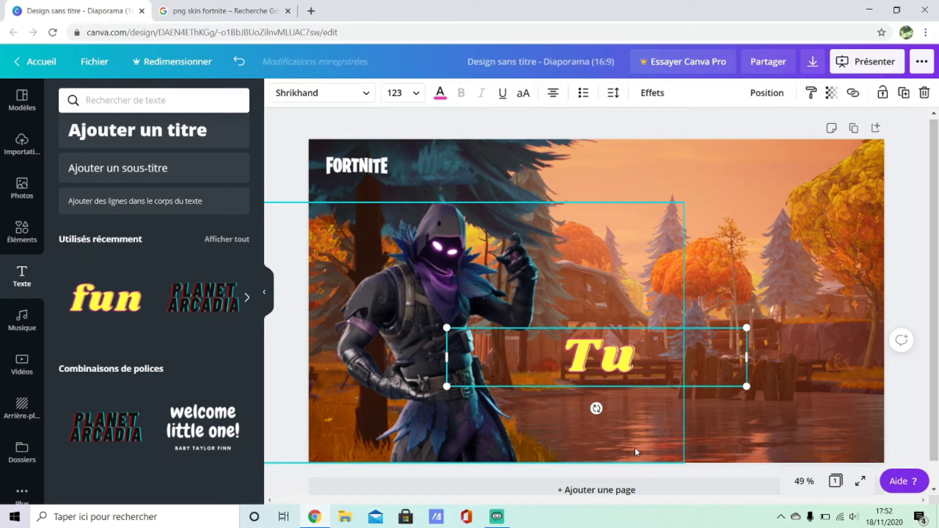
type("to mi")
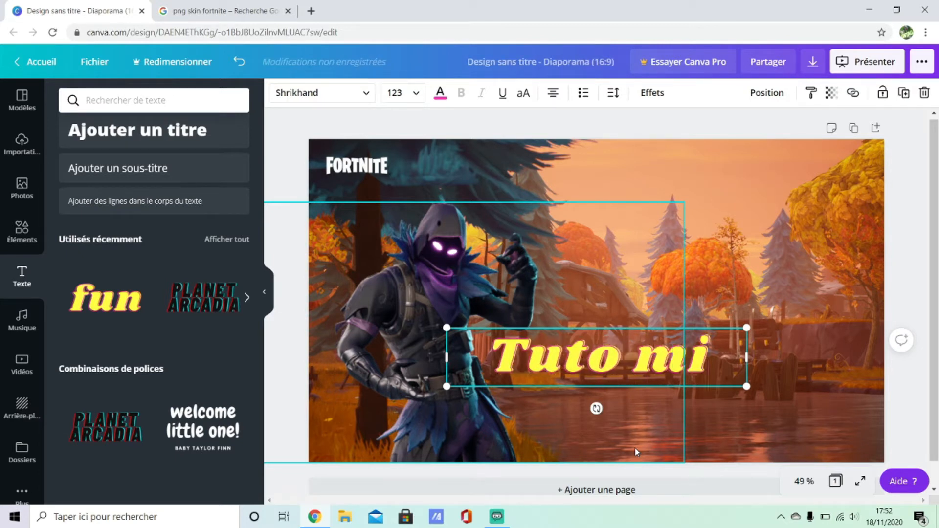
type("niature")
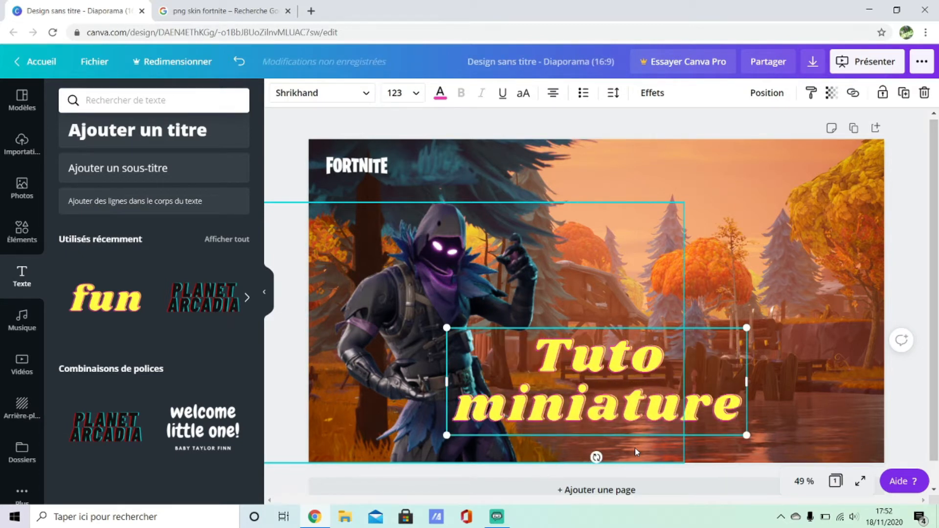
left_click(910, 240)
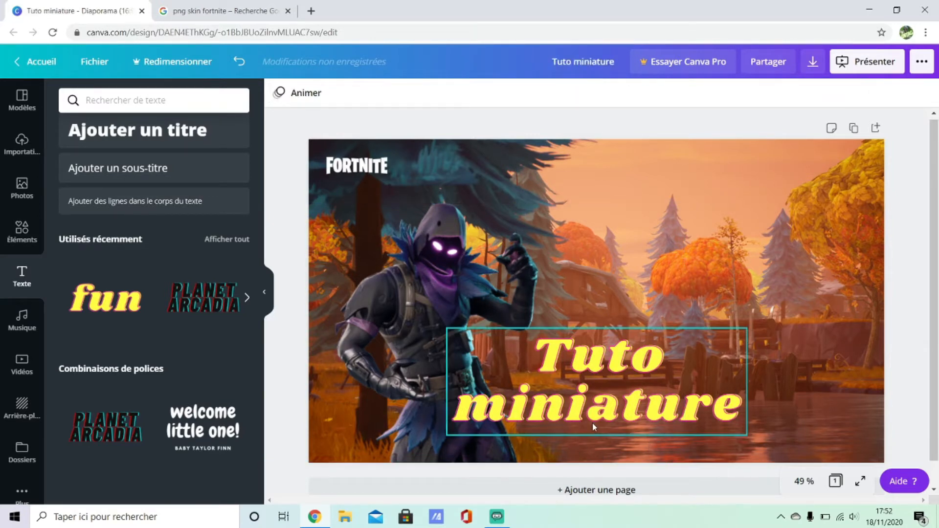
Step: Move the "Tuto miniature" text to the upper right area of the slide
left_click_drag(592, 424, 700, 277)
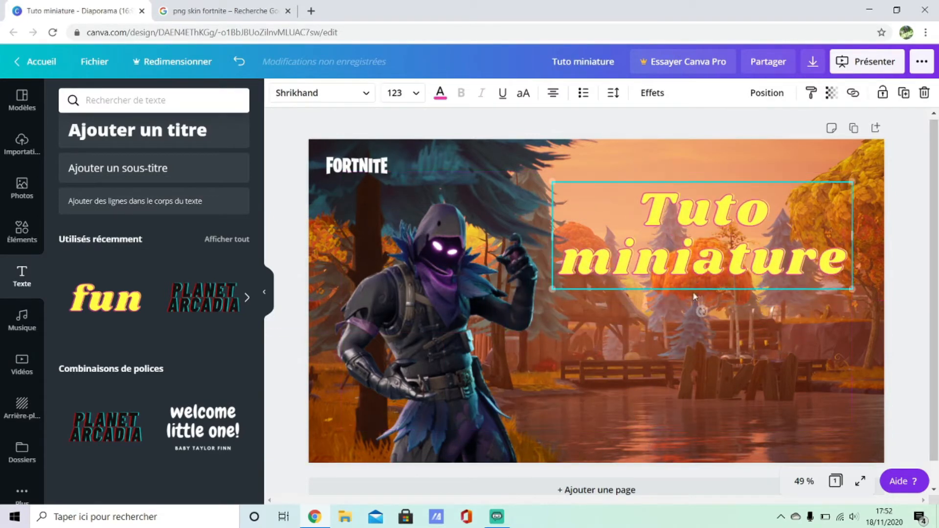
left_click(694, 364)
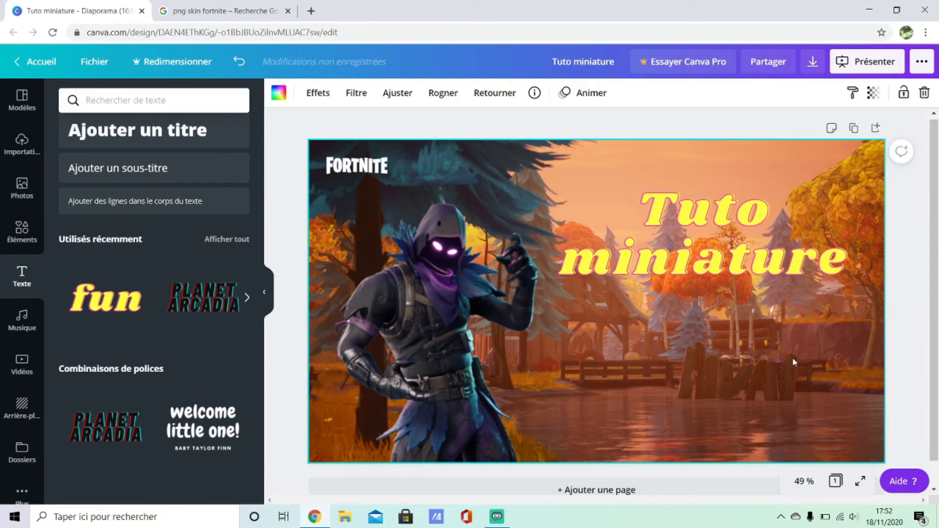
Step: In the Google tab, change the image search to "png logo canva"
left_click(225, 10)
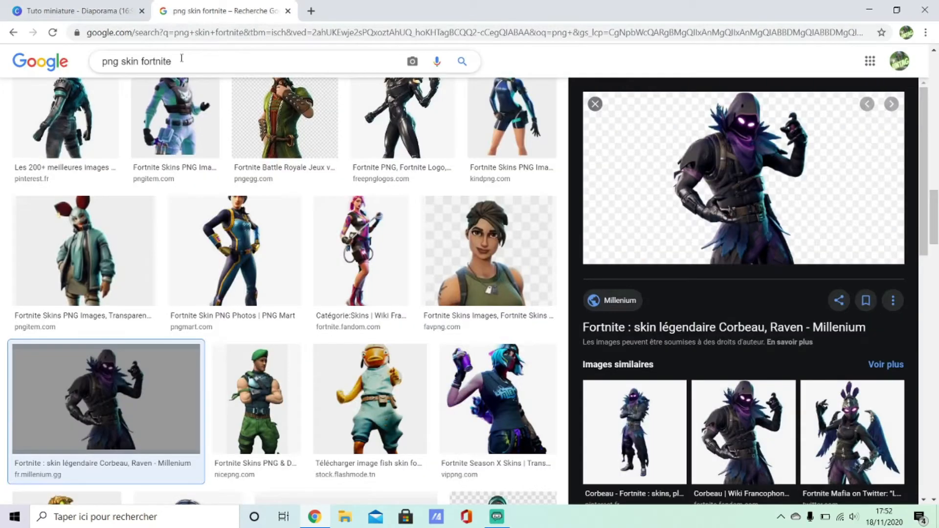
left_click_drag(172, 61, 118, 61)
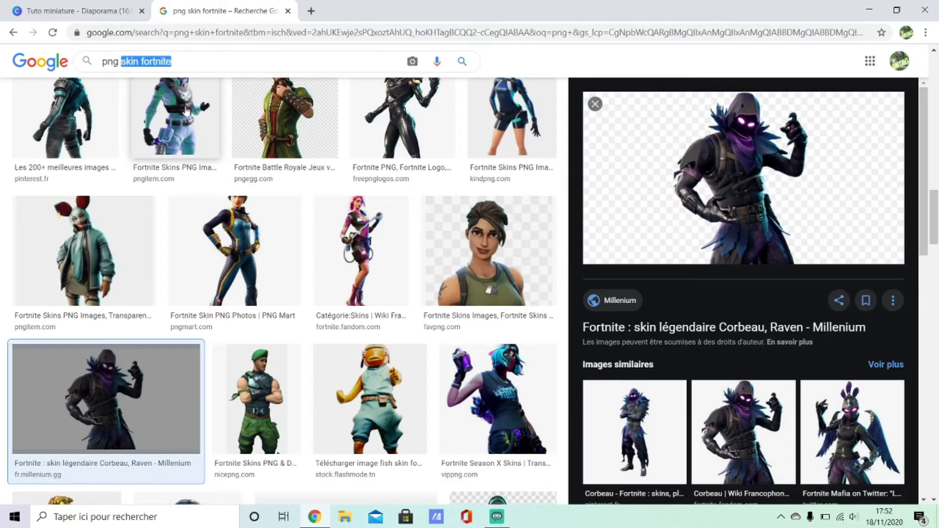
type("logo")
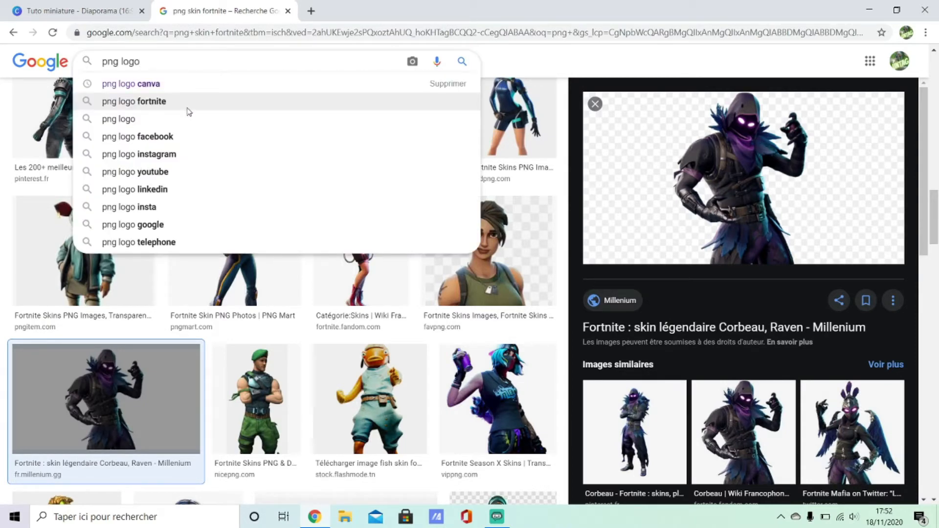
left_click(175, 84)
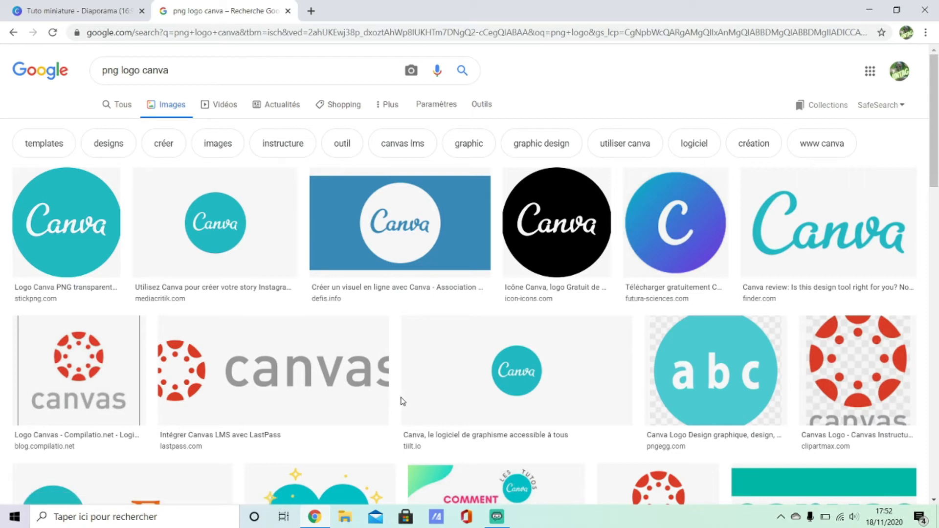
Step: Open the first Canva logo result and copy the image
left_click(42, 229)
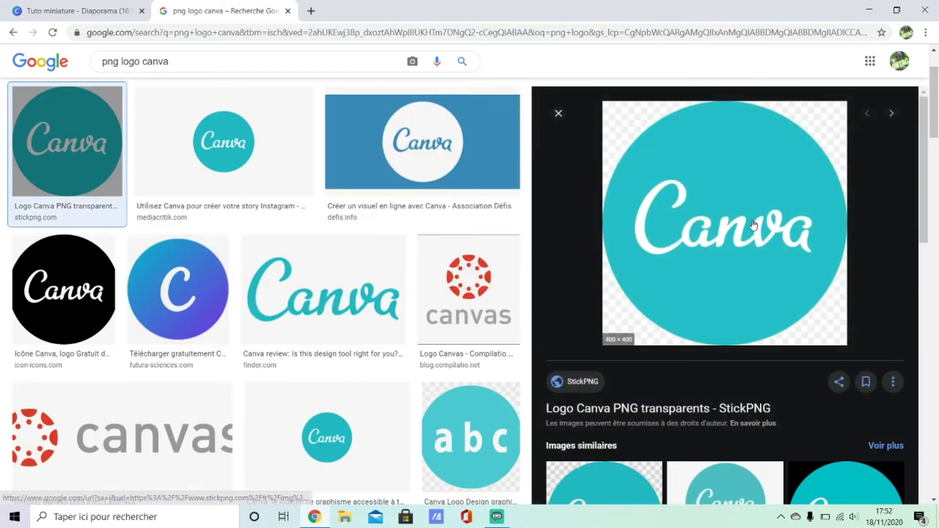
right_click(697, 234)
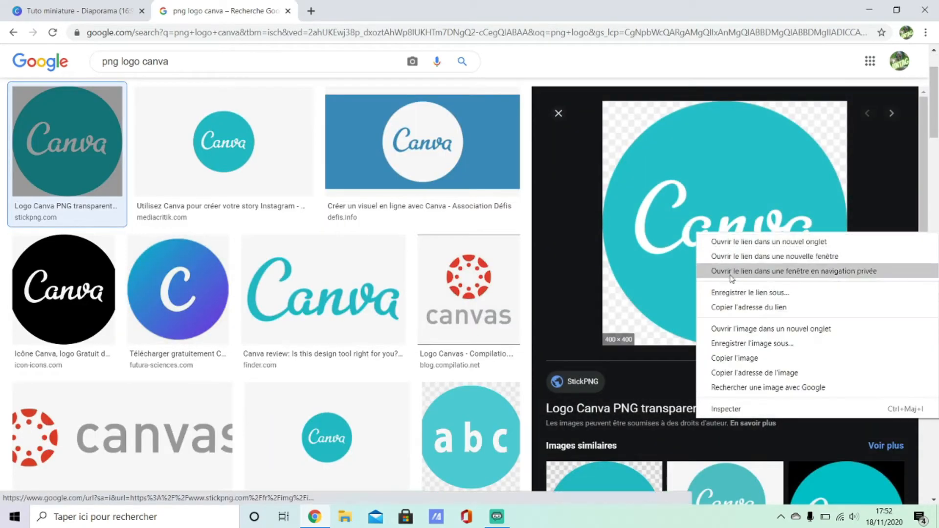
left_click(738, 358)
Step: Paste the Canva logo onto the slide, resize it and place it in the lower right corner
left_click(57, 7)
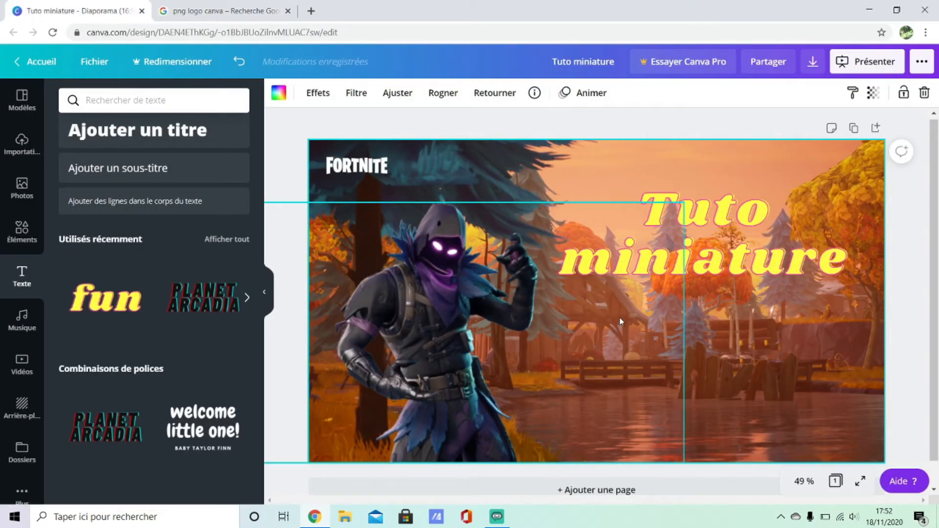
key("ctrl+v")
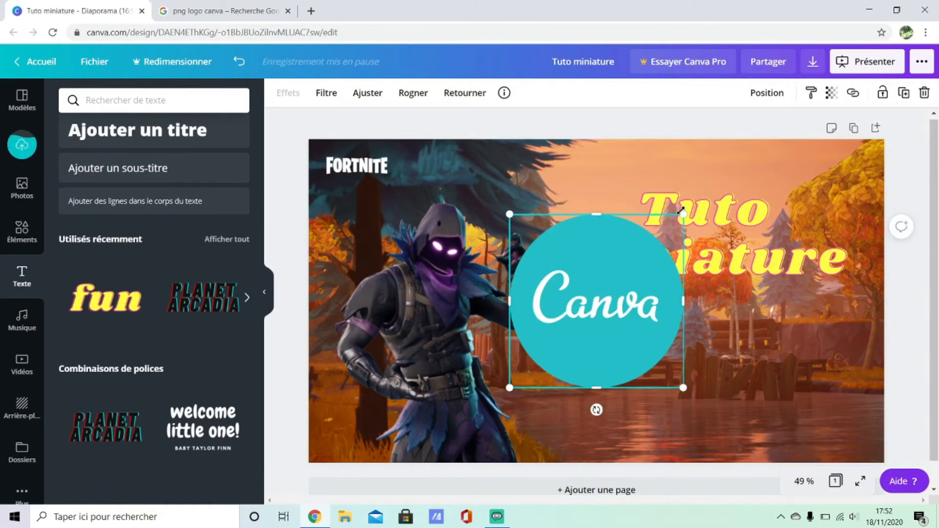
left_click_drag(683, 215, 618, 280)
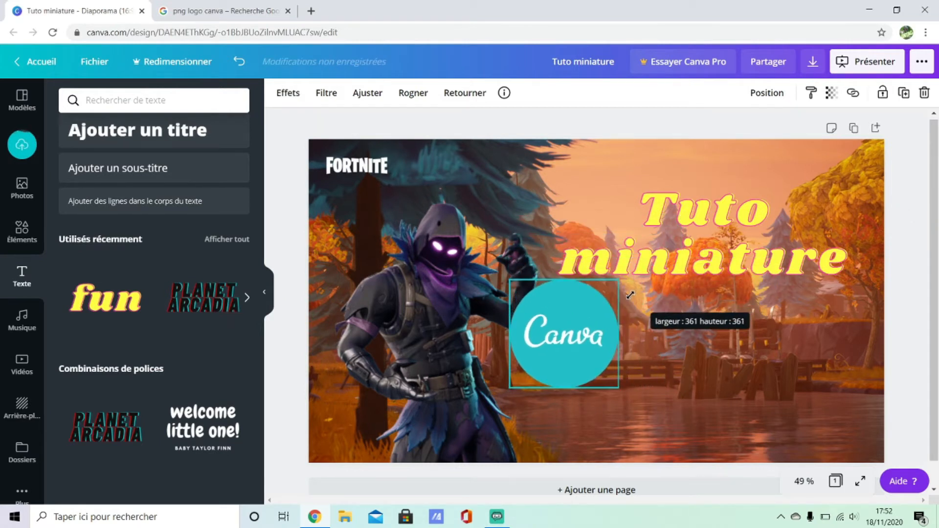
left_click_drag(597, 322, 772, 360)
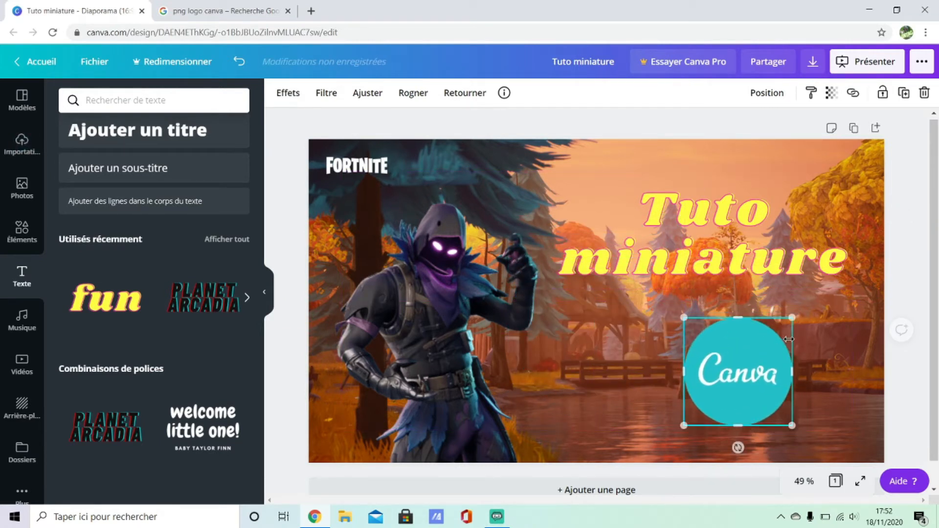
left_click_drag(799, 311, 819, 292)
left_click_drag(779, 331, 789, 329)
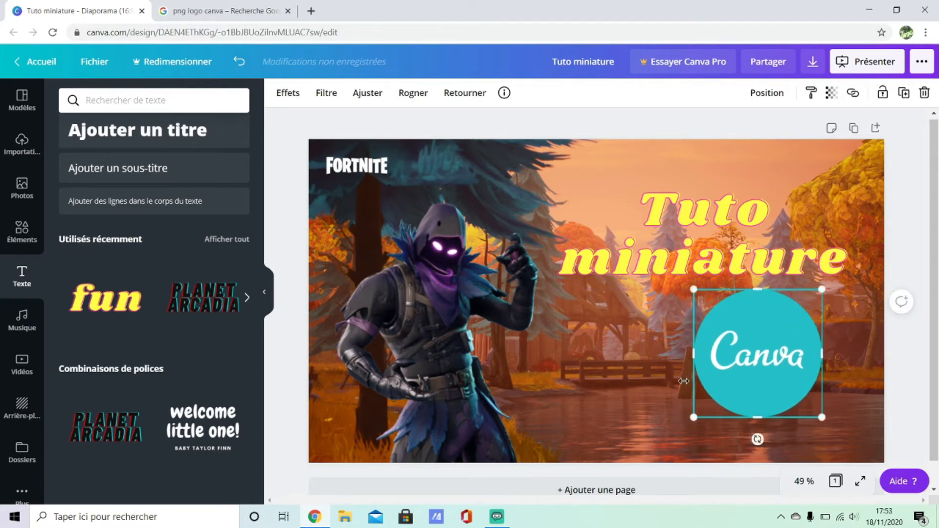
left_click(728, 432)
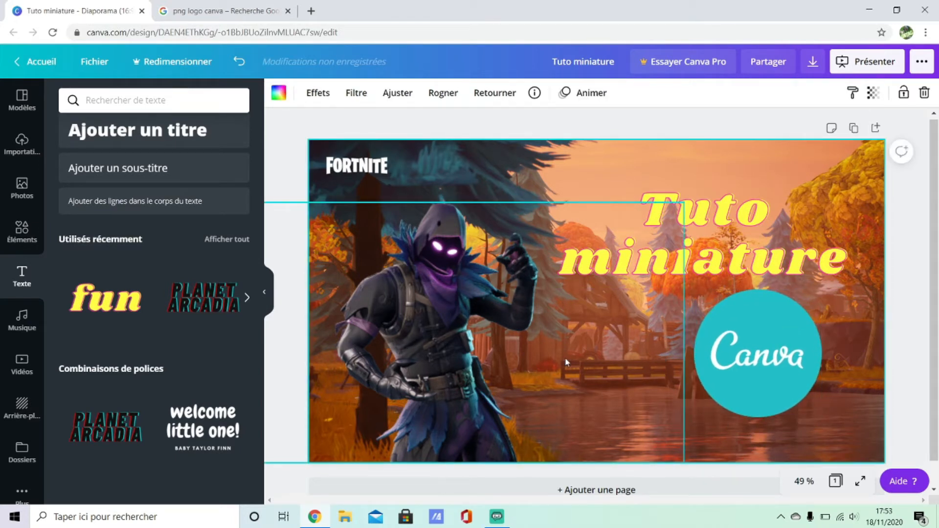
Step: Add the "Planet Arcadia" font combination text to the slide and shift it slightly left
left_click(190, 312)
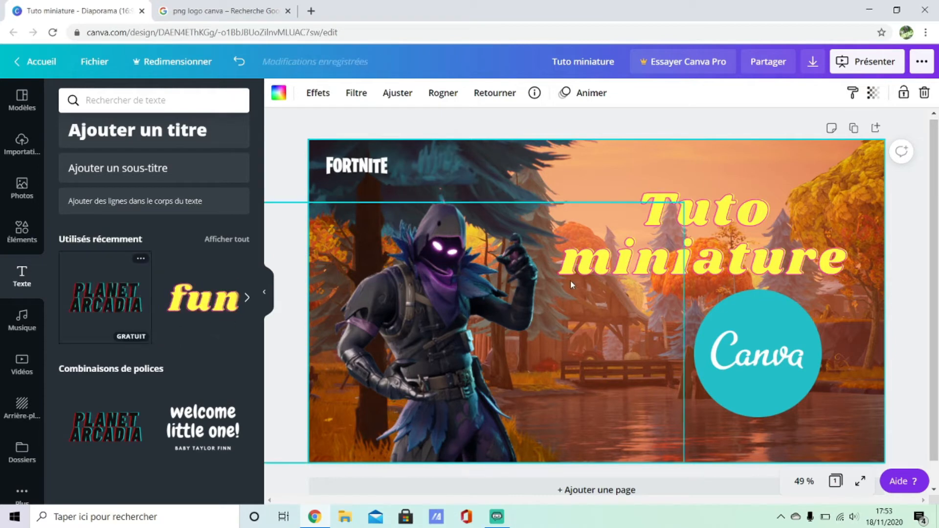
left_click(95, 271)
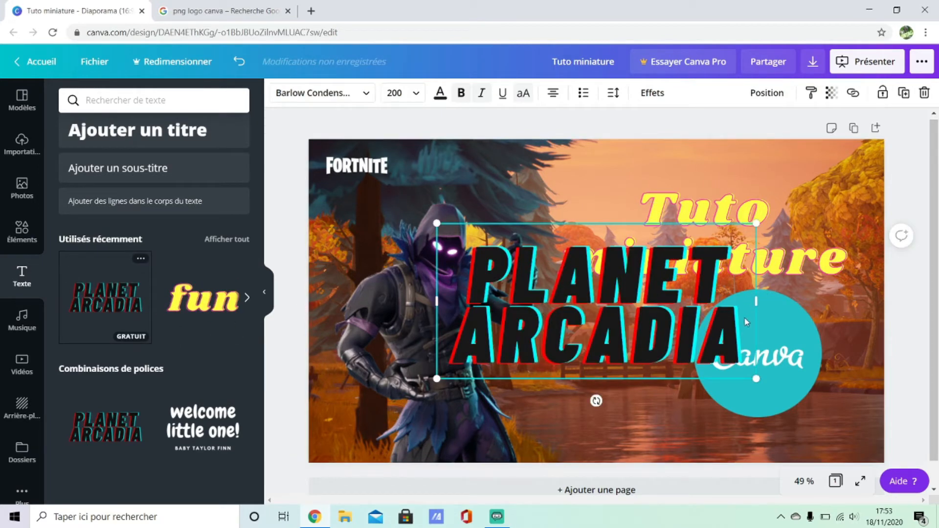
left_click_drag(746, 322, 690, 300)
Step: Replace the combination's wording with "SUR" and move it just left of the Canva logo
double_click(465, 247)
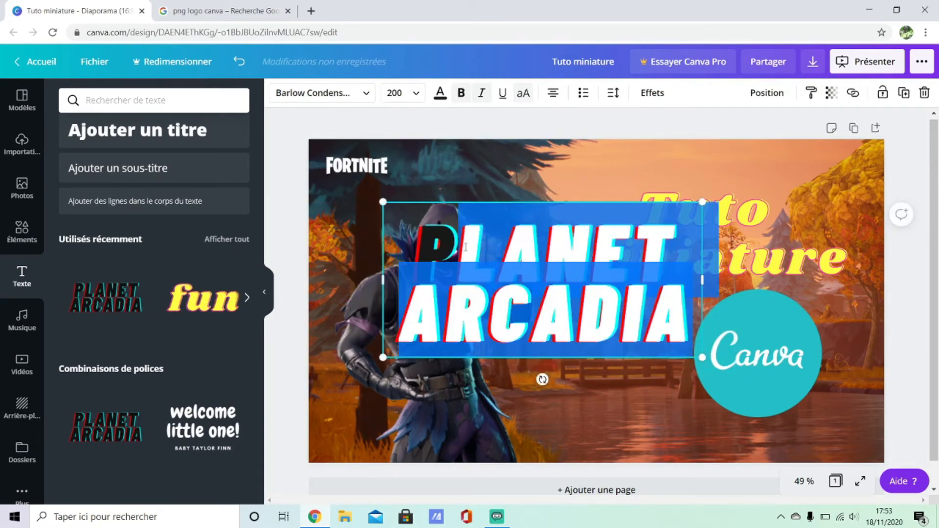
left_click_drag(466, 247, 428, 256)
type("SUR")
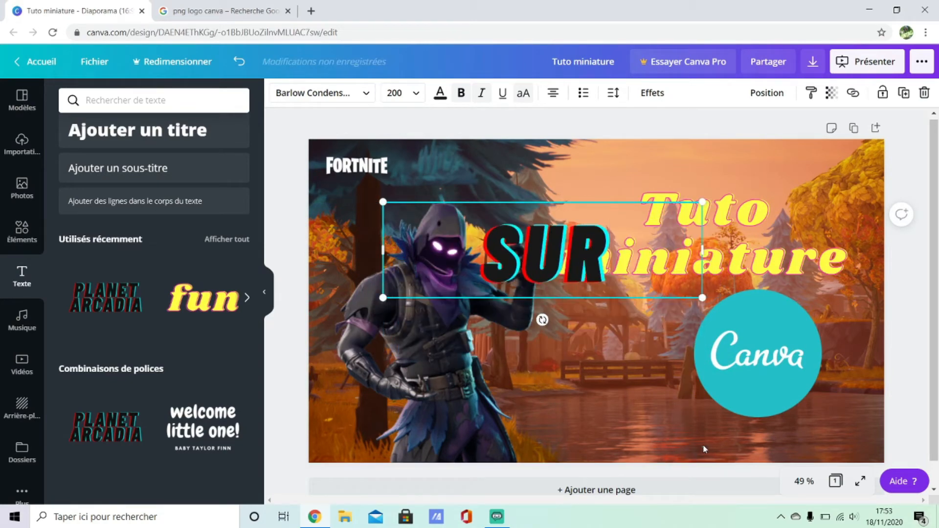
left_click_drag(580, 269, 630, 359)
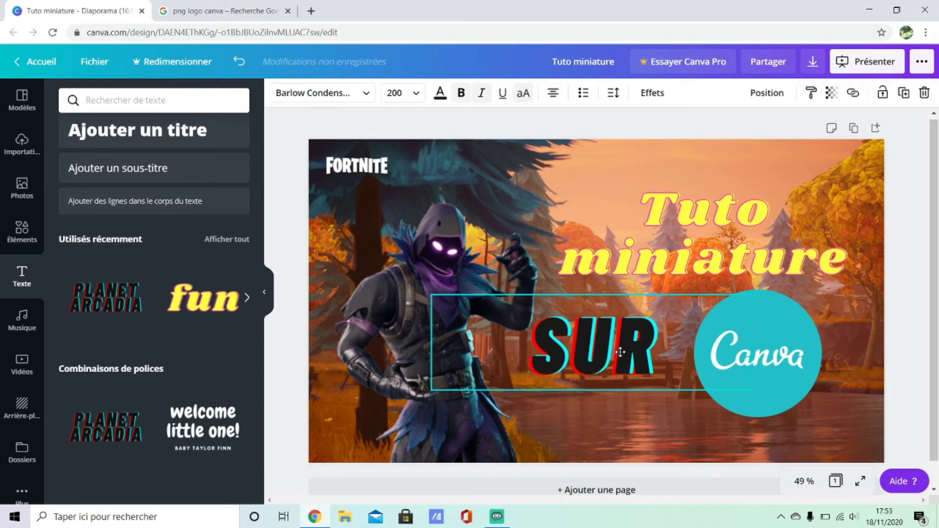
Step: Nudge the Canva logo further right and the "SUR" text slightly up to align them
left_click(793, 348)
left_click_drag(792, 349, 833, 345)
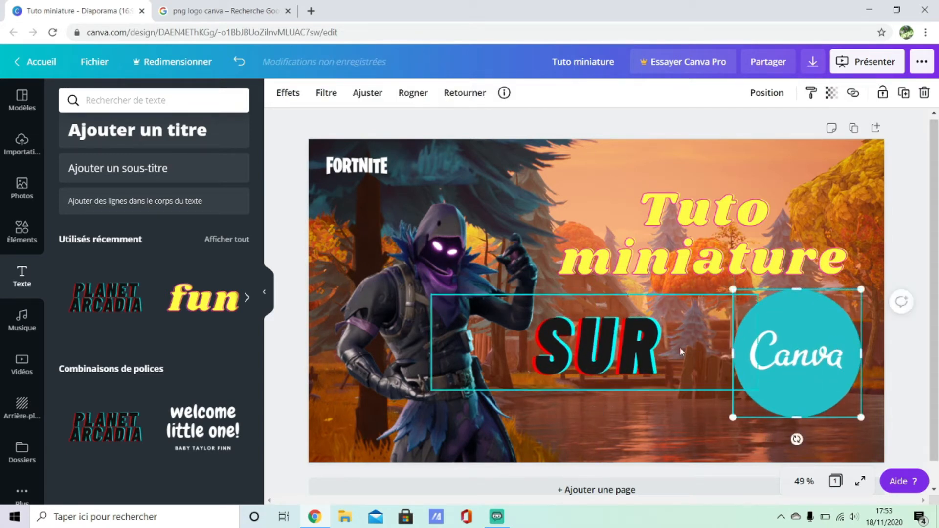
left_click_drag(660, 345, 670, 333)
left_click(654, 404)
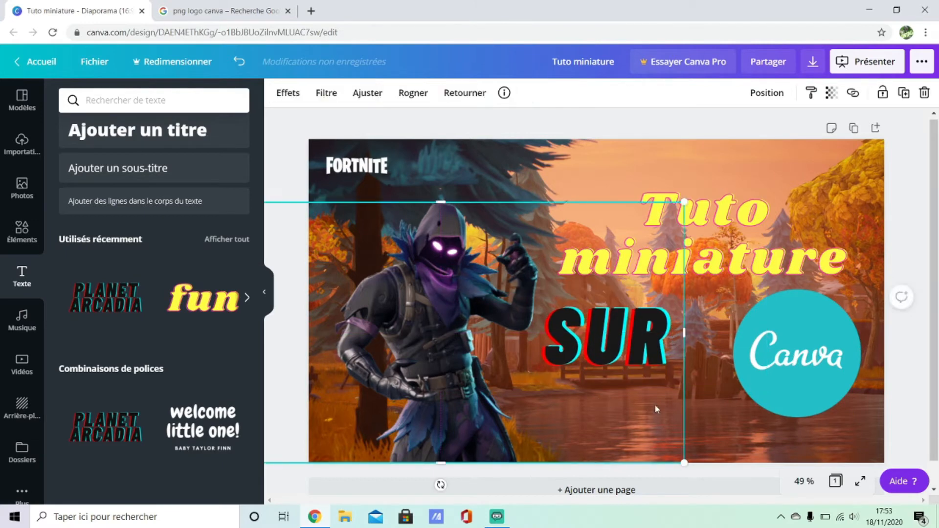
left_click(718, 407)
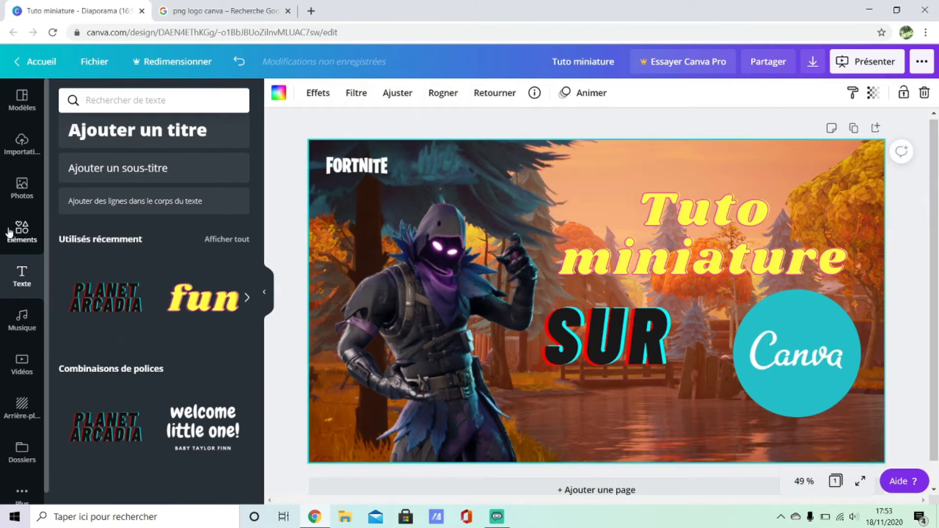
Step: Search Google Images for "png speed line"
left_click(16, 156)
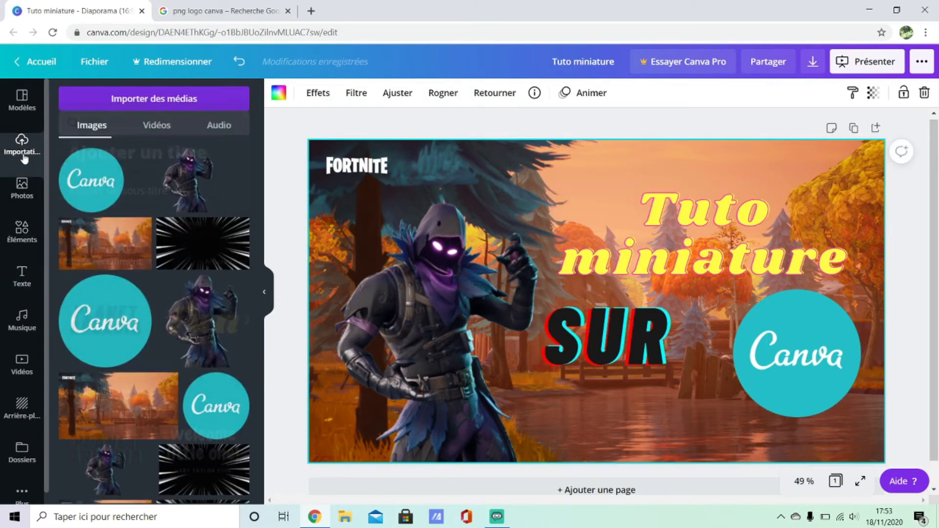
left_click(219, 10)
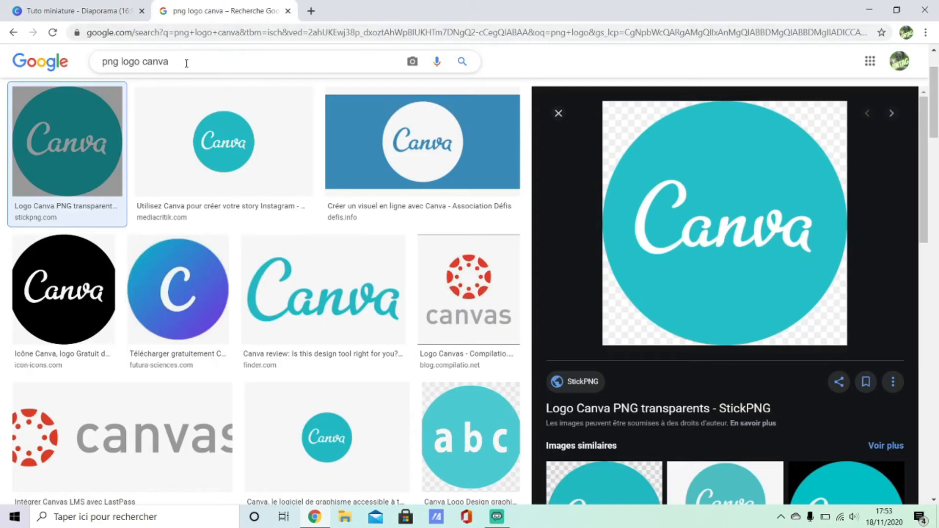
left_click_drag(182, 62, 124, 66)
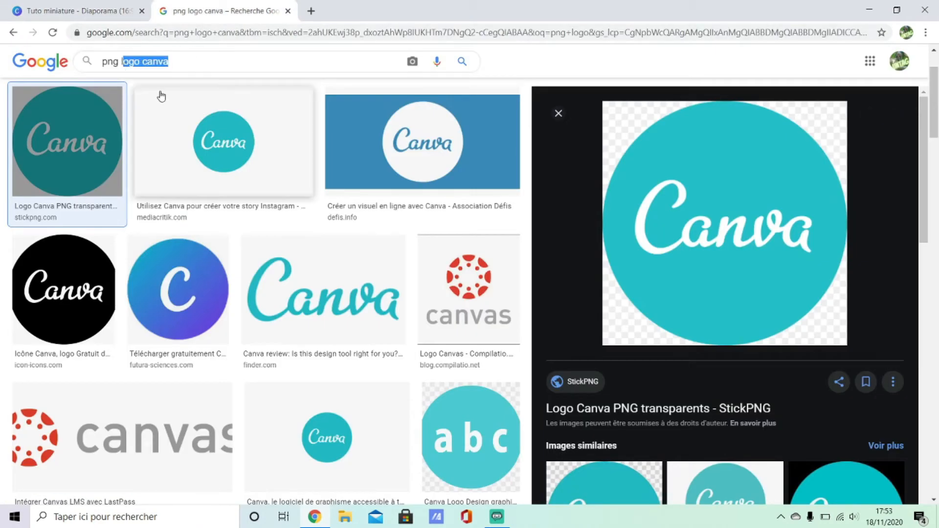
key("BackSpace")
type("s")
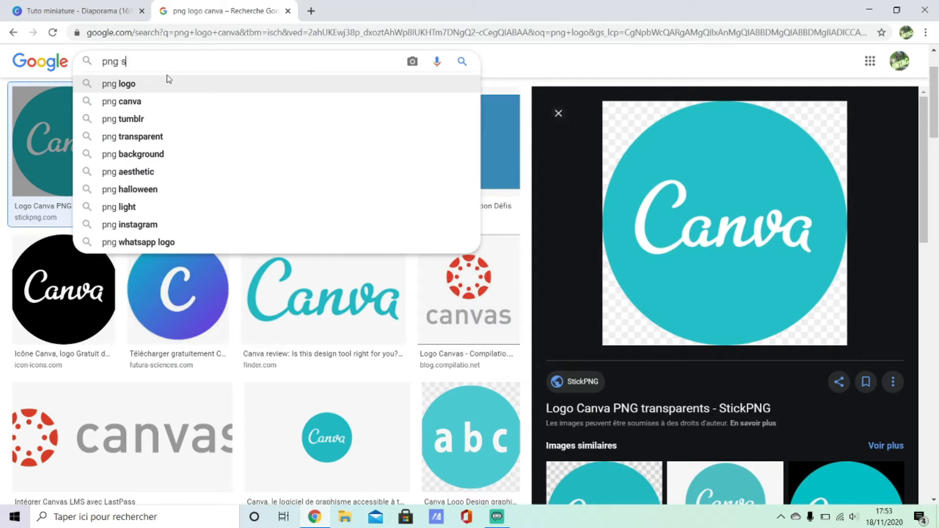
type("peer")
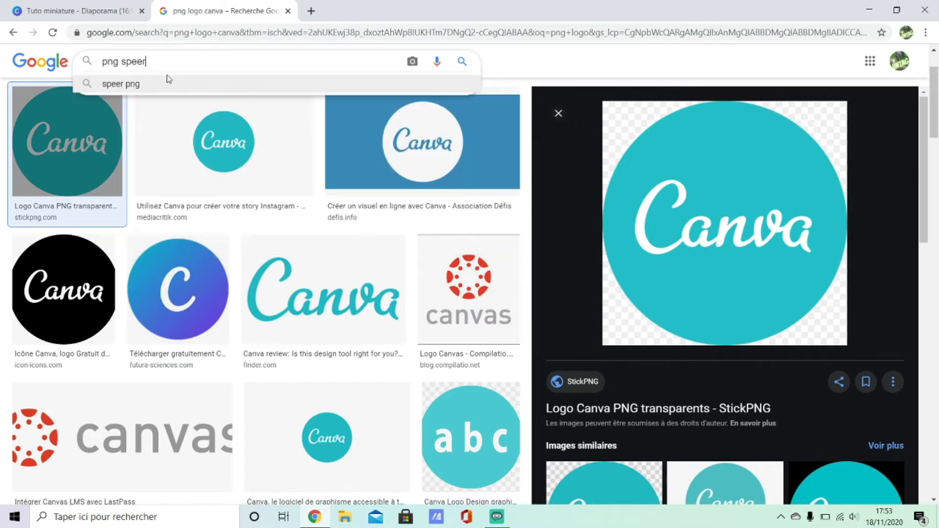
key("BackSpace")
type("d")
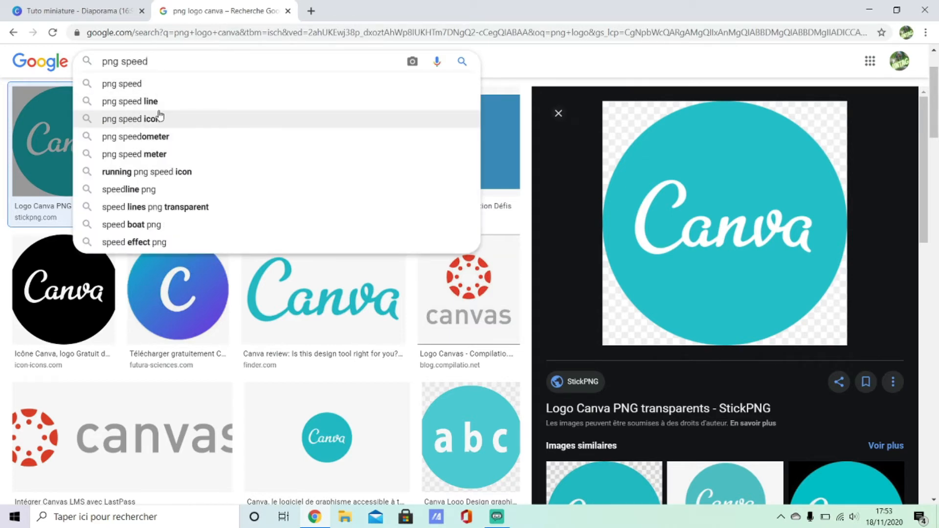
left_click(169, 120)
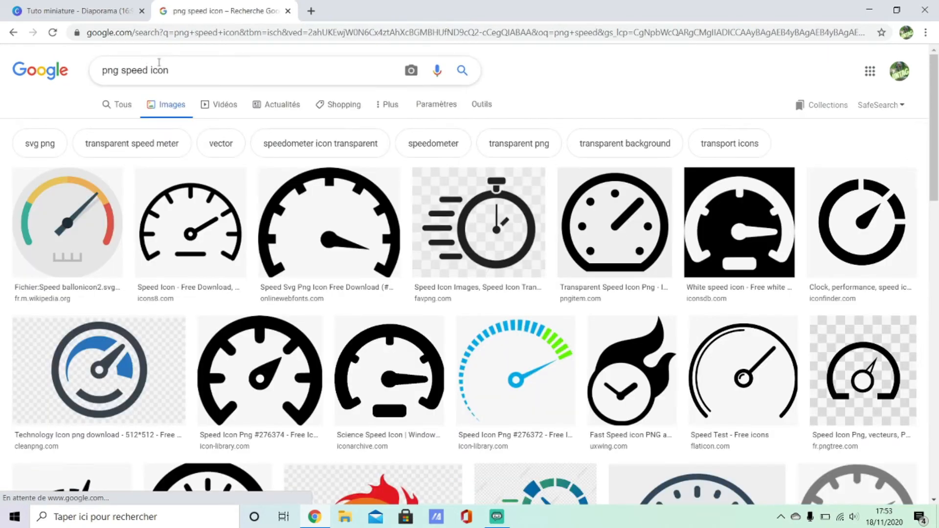
left_click_drag(196, 75, 148, 70)
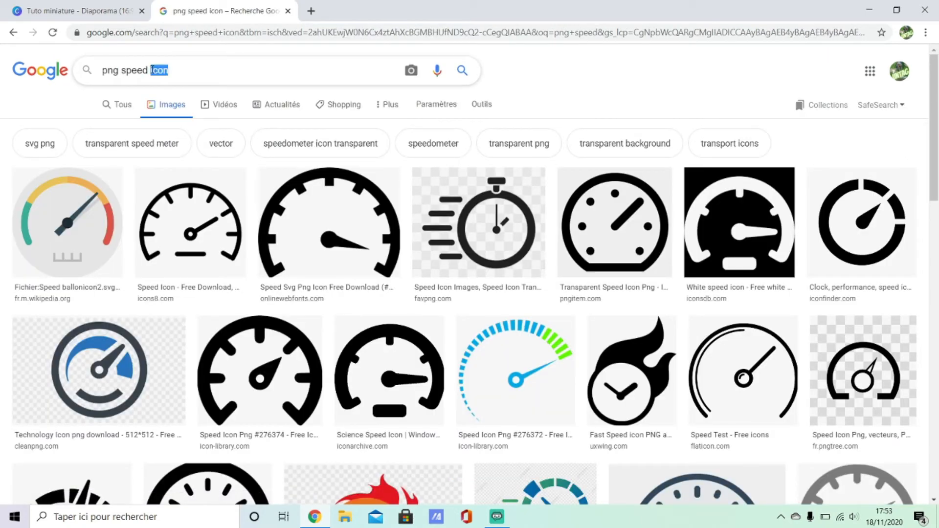
type("line")
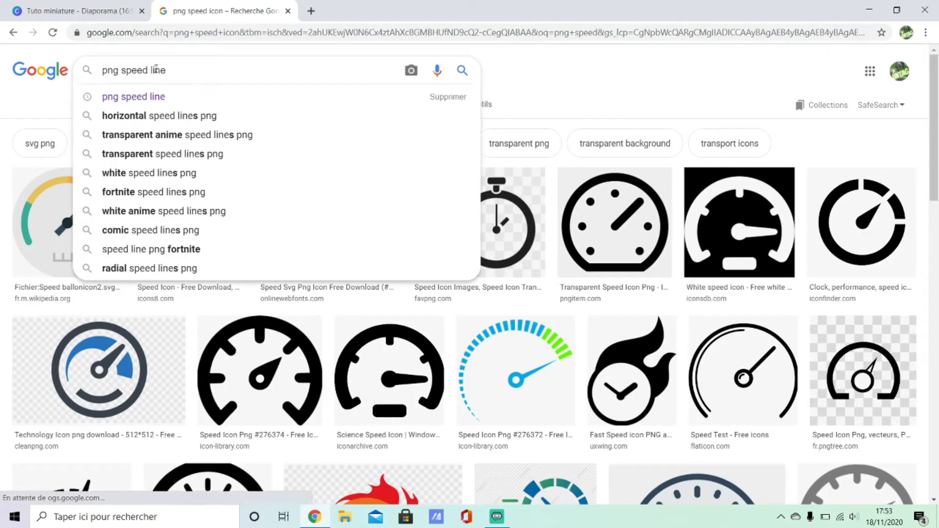
key("Return")
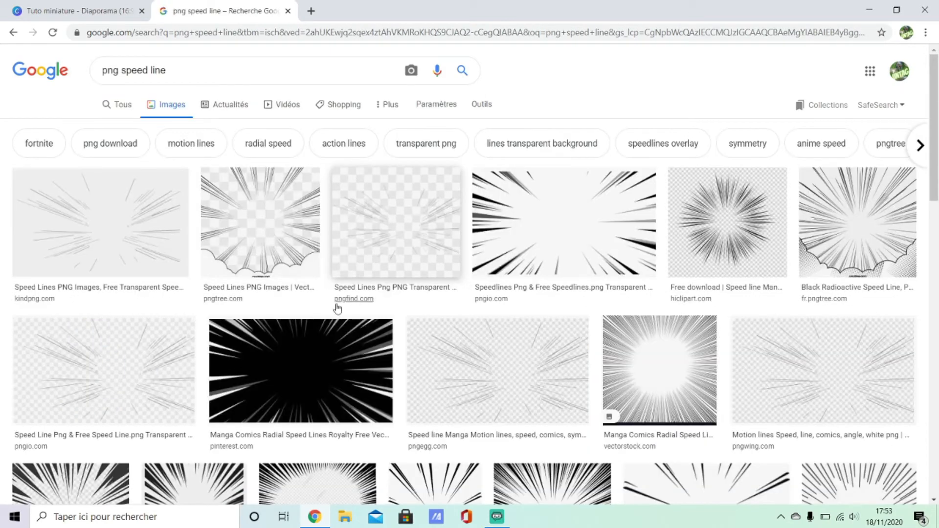
Step: Copy the black manga radial speed lines image from the search results
scroll(319, 308, "down", 1)
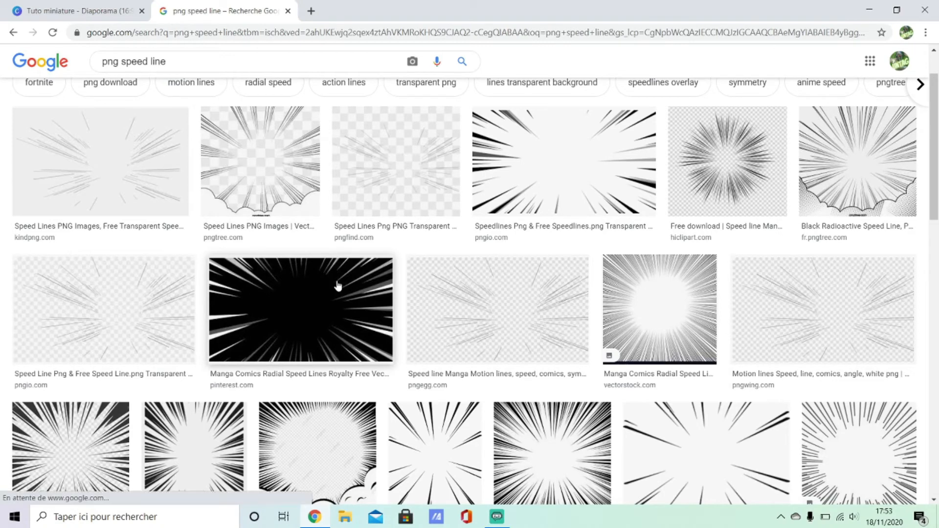
left_click(298, 318)
right_click(746, 186)
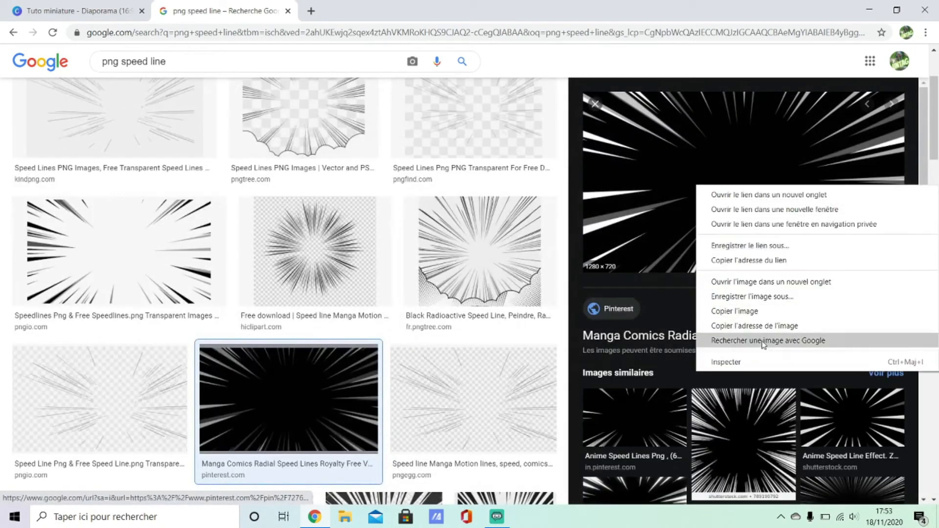
left_click(734, 311)
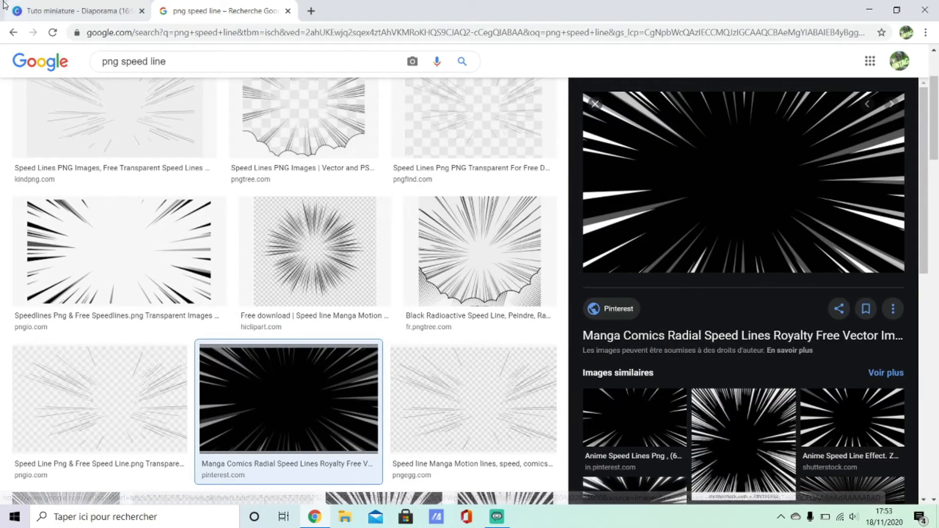
Step: Paste the speed lines image into the thumbnail and stretch it to cover the whole slide
left_click(74, 11)
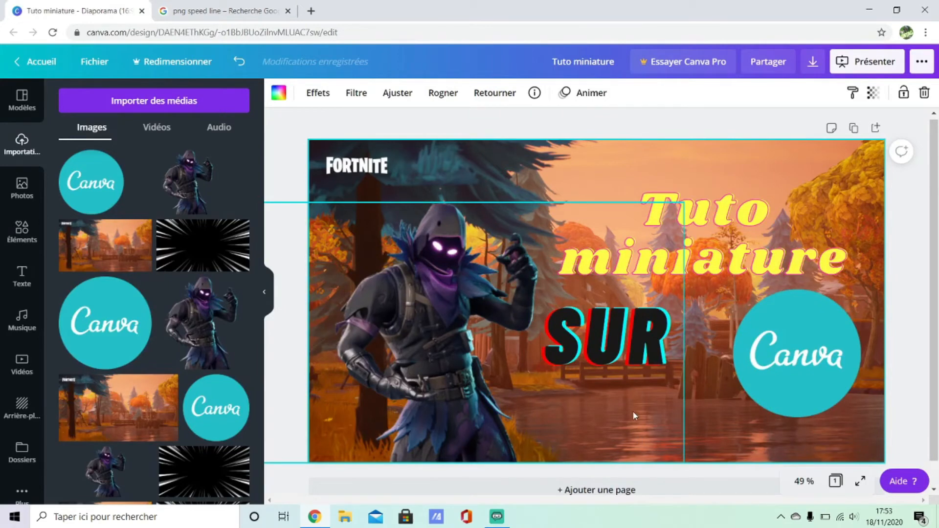
key("ctrl+v")
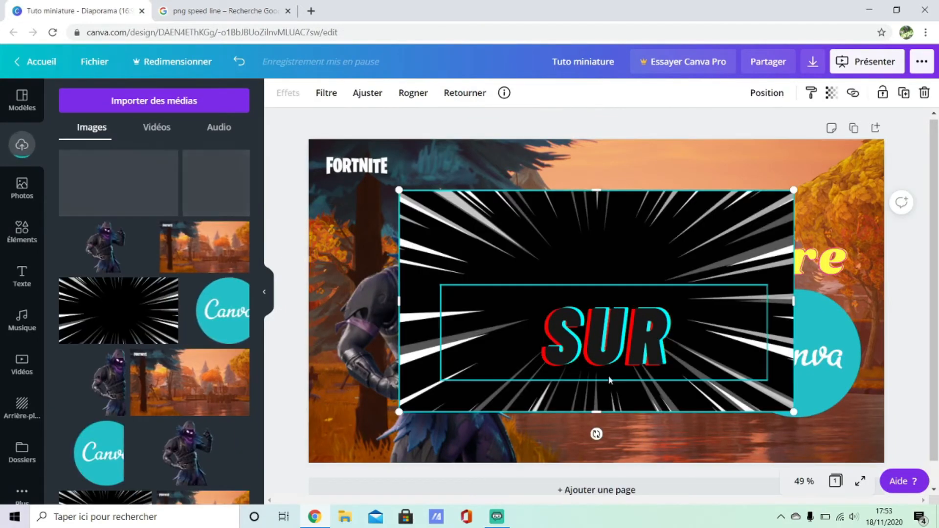
left_click_drag(794, 187, 884, 139)
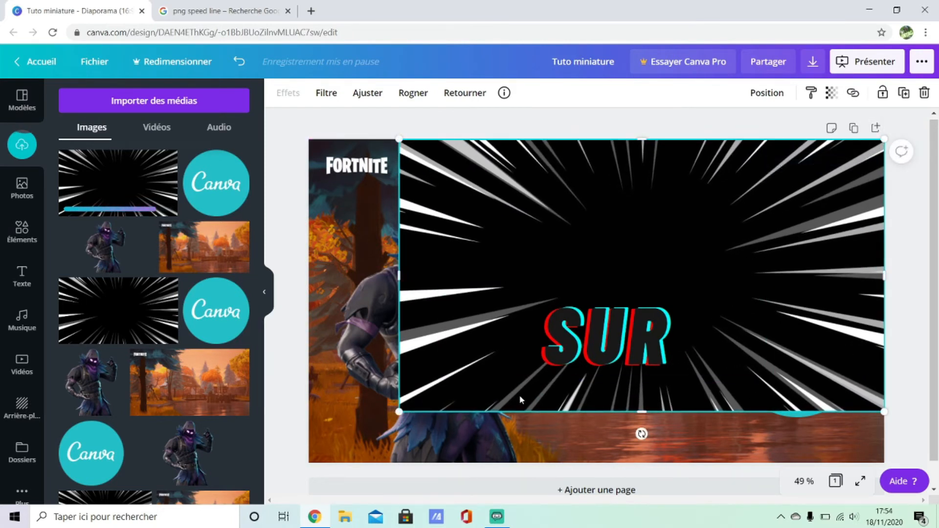
left_click_drag(397, 411, 308, 462)
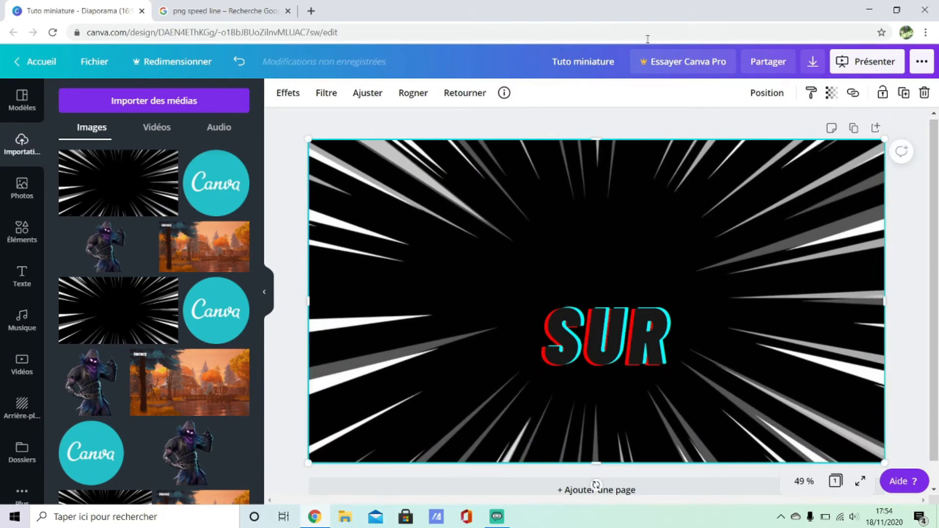
Step: Set the speed lines image's transparency to 30
left_click(830, 98)
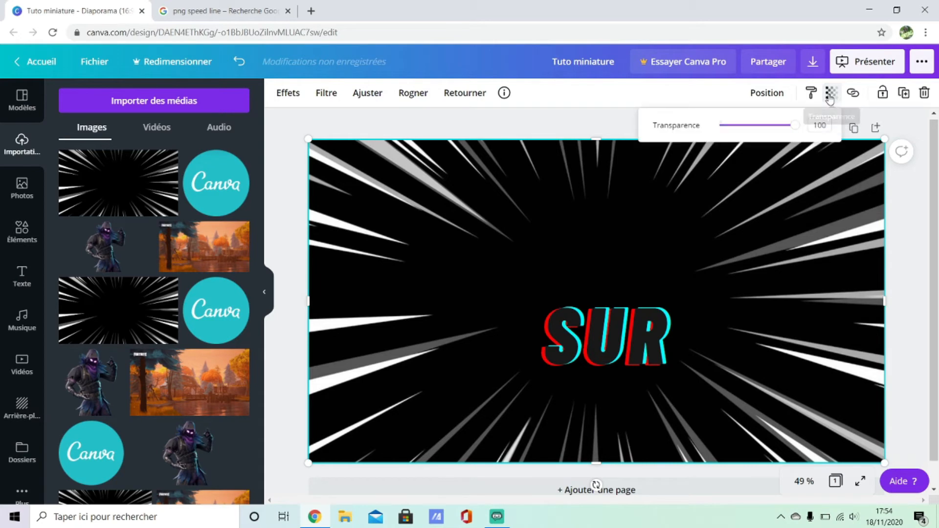
left_click_drag(789, 126, 709, 131)
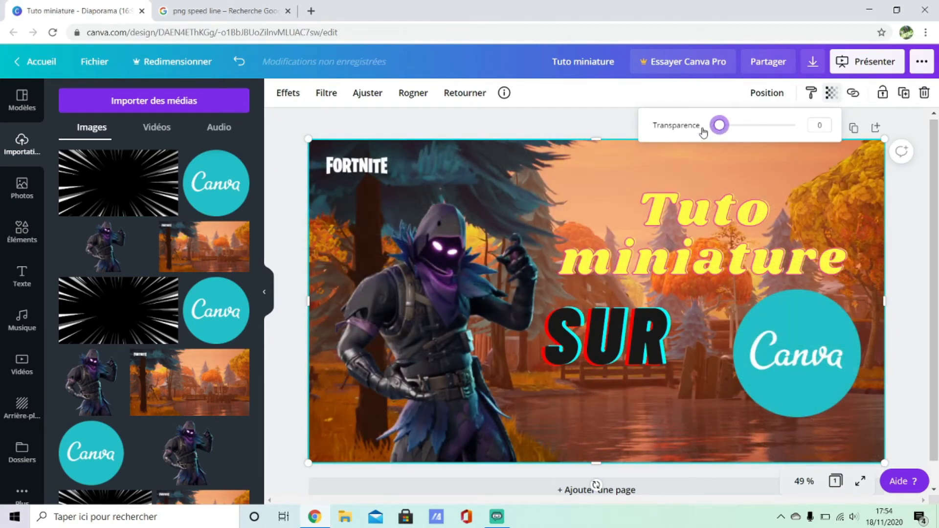
left_click_drag(719, 125, 743, 124)
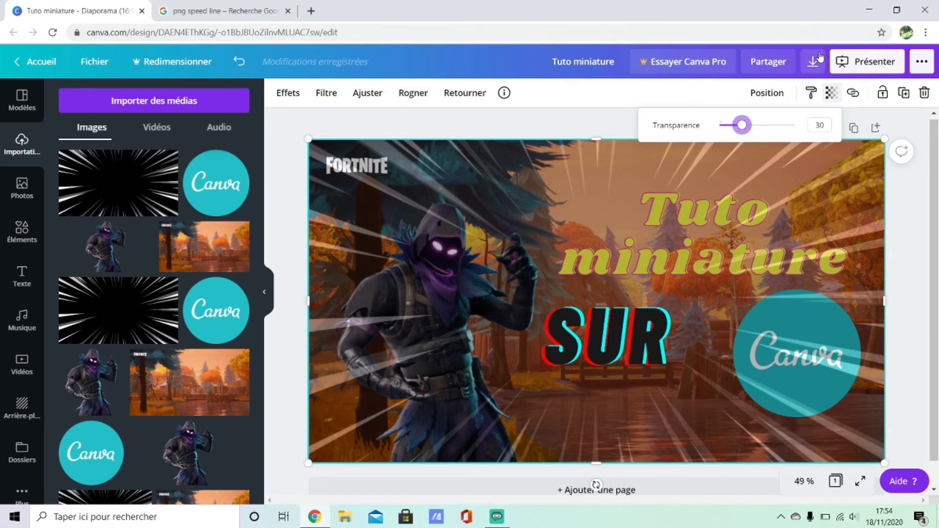
Step: Download the thumbnail as a JPG file and open the downloaded image
left_click(812, 64)
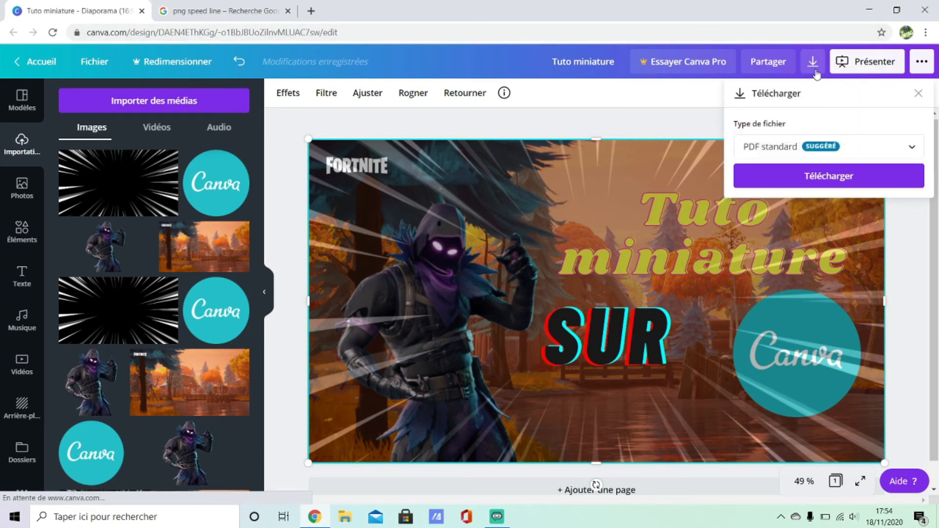
left_click(806, 145)
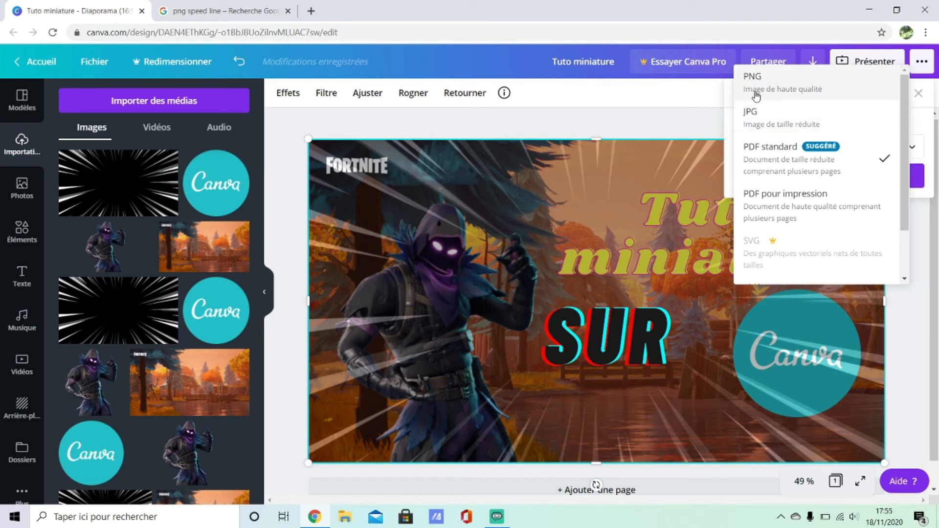
left_click(761, 120)
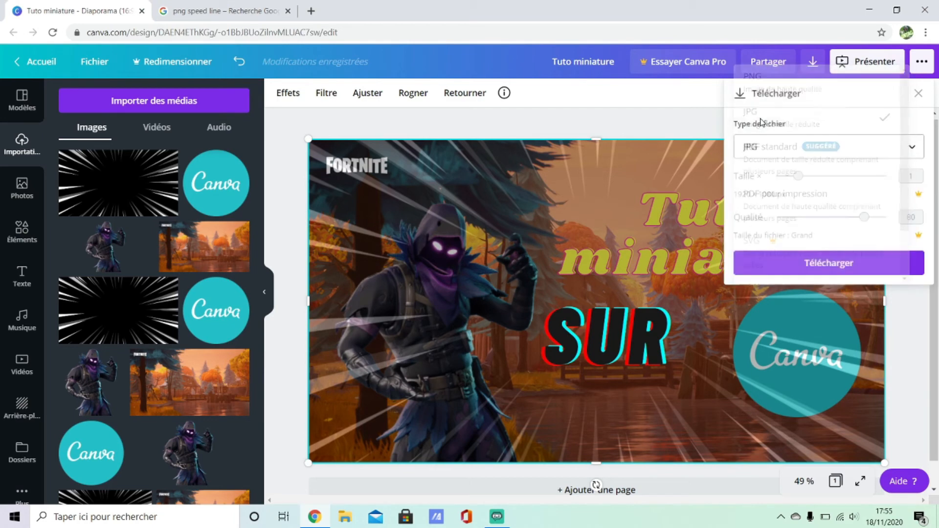
left_click(820, 265)
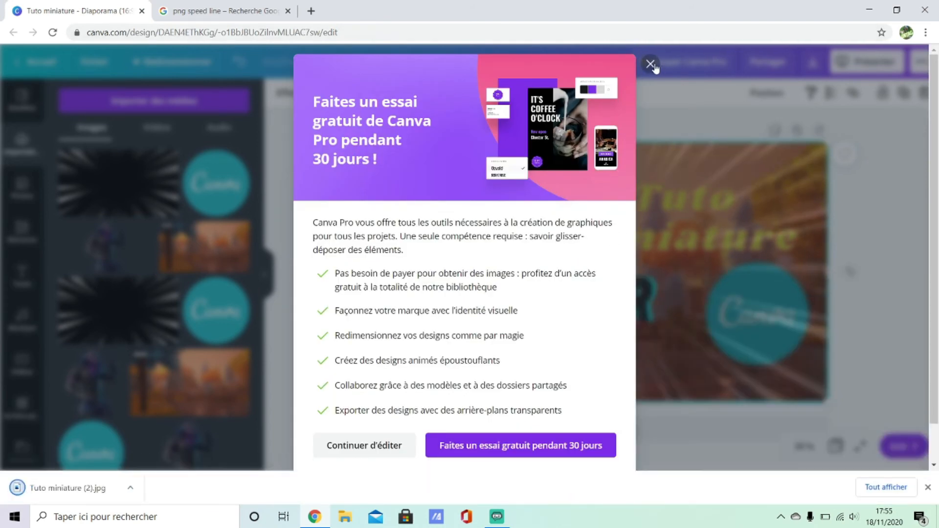
left_click(650, 64)
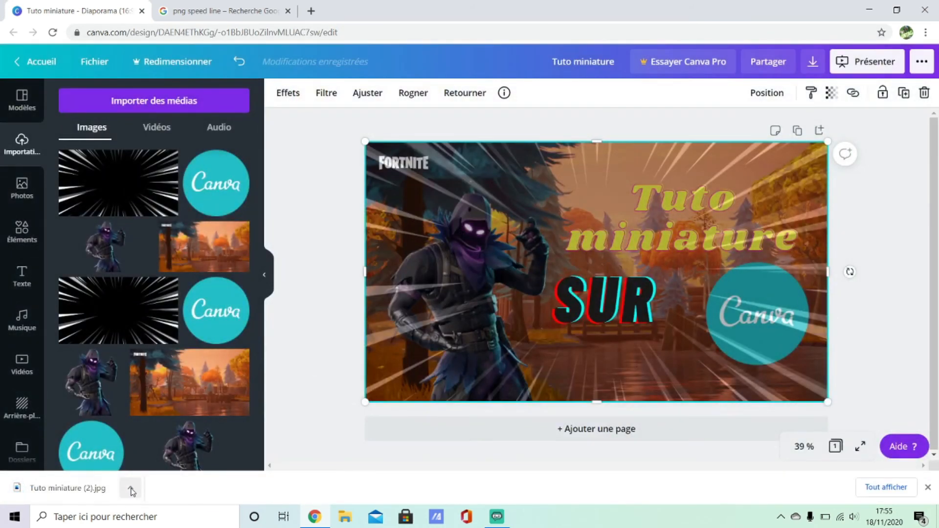
left_click(78, 489)
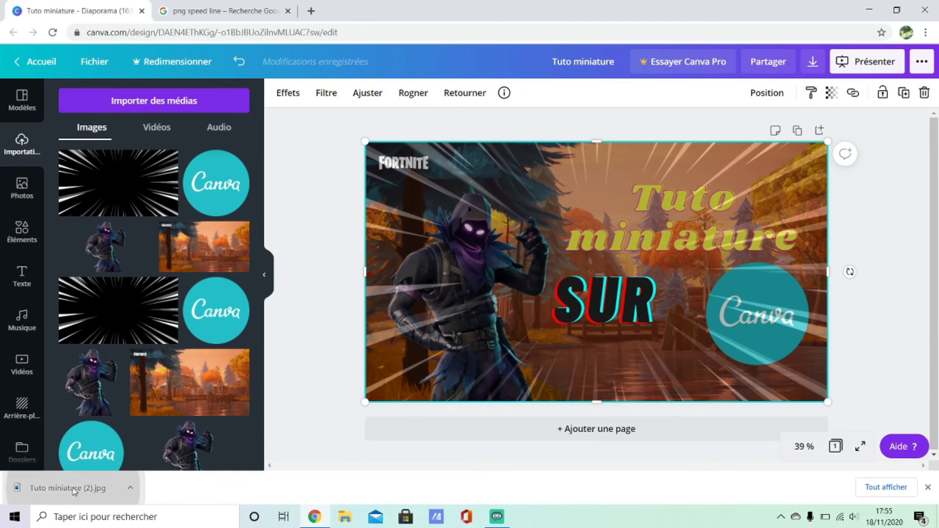